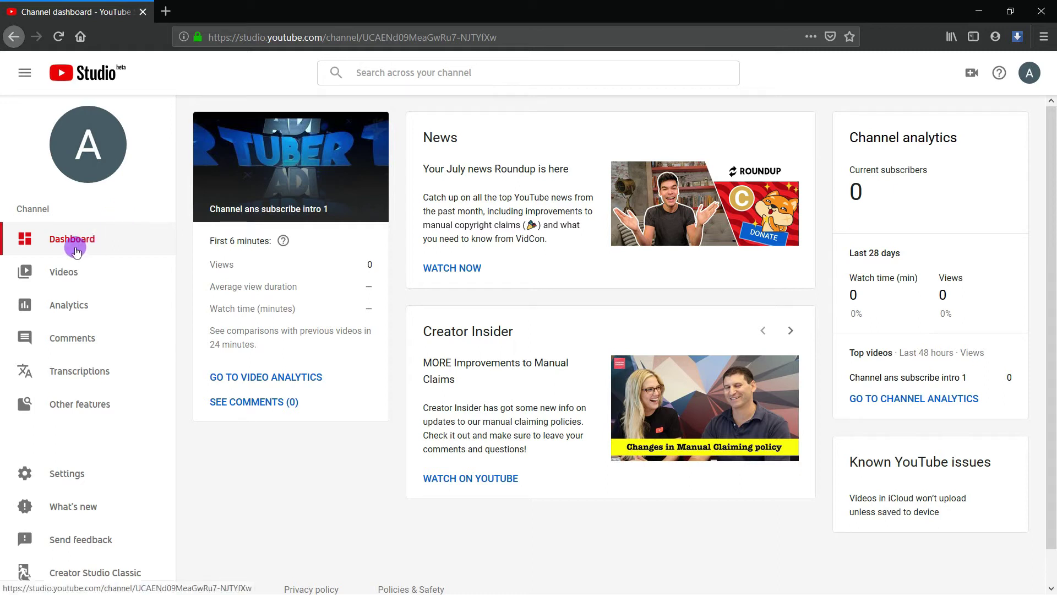
# Step: Open the channel's Videos page with its list of uploads
pyautogui.click(971, 74)
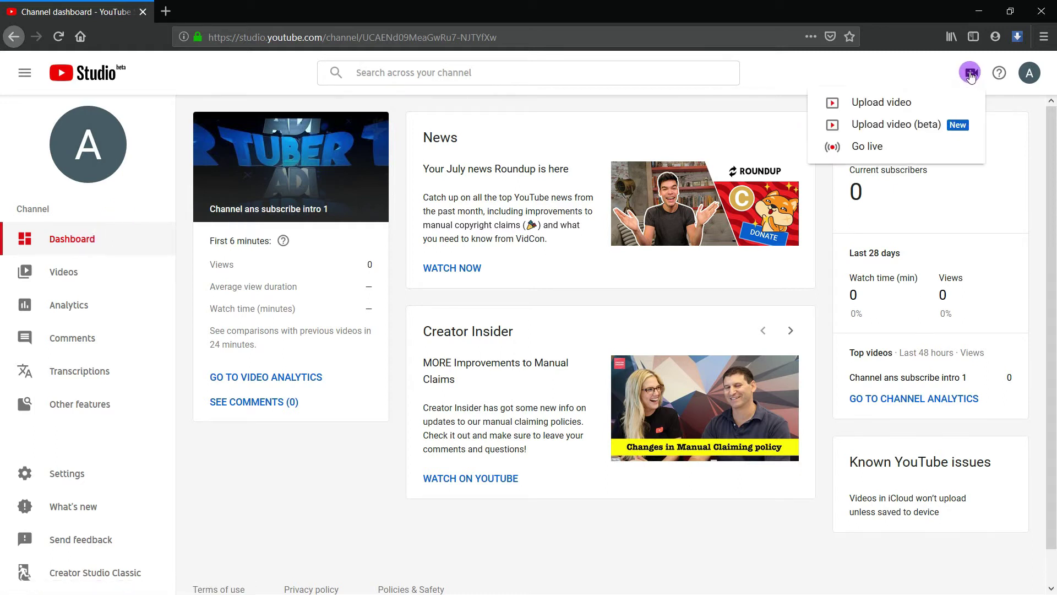
pyautogui.click(73, 274)
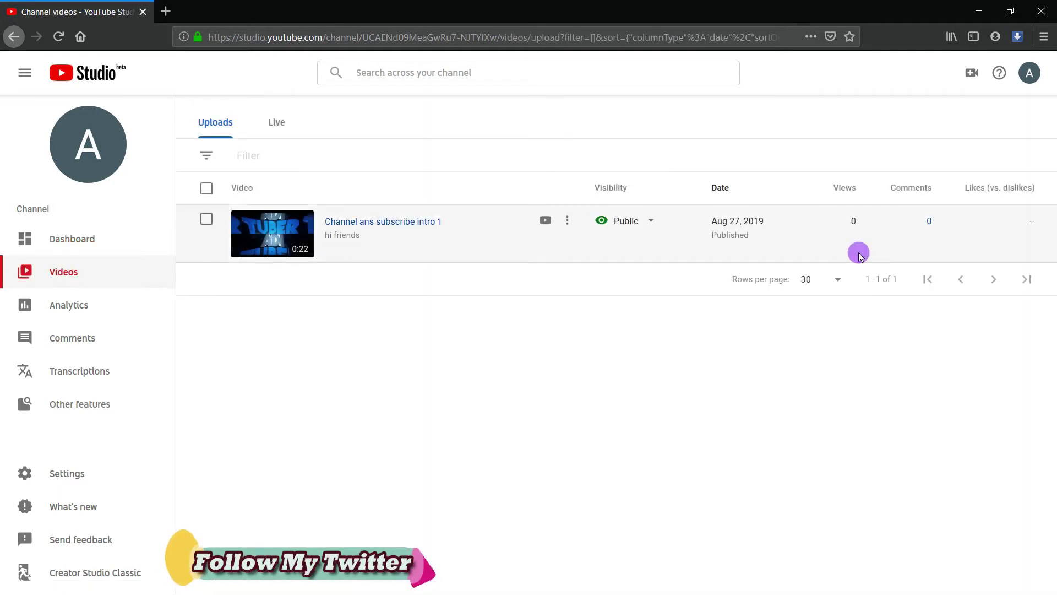
pyautogui.click(973, 75)
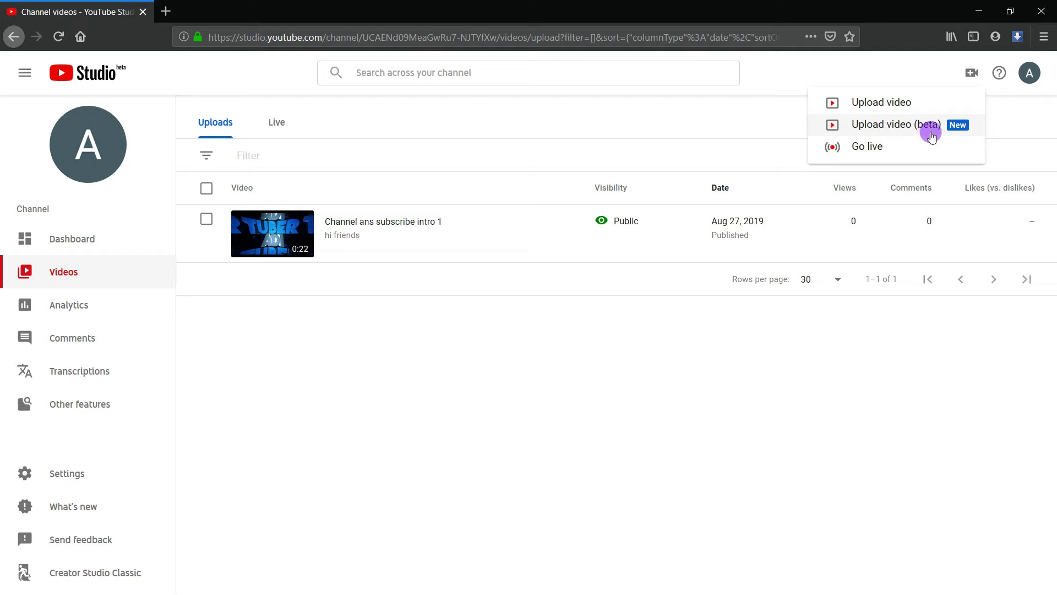
pyautogui.click(876, 105)
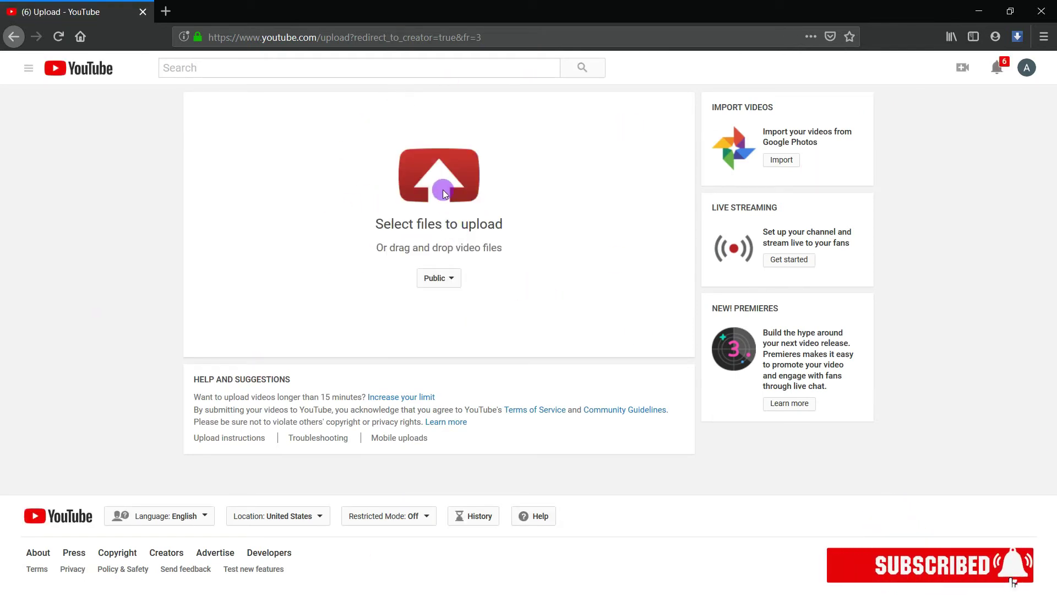
pyautogui.click(443, 189)
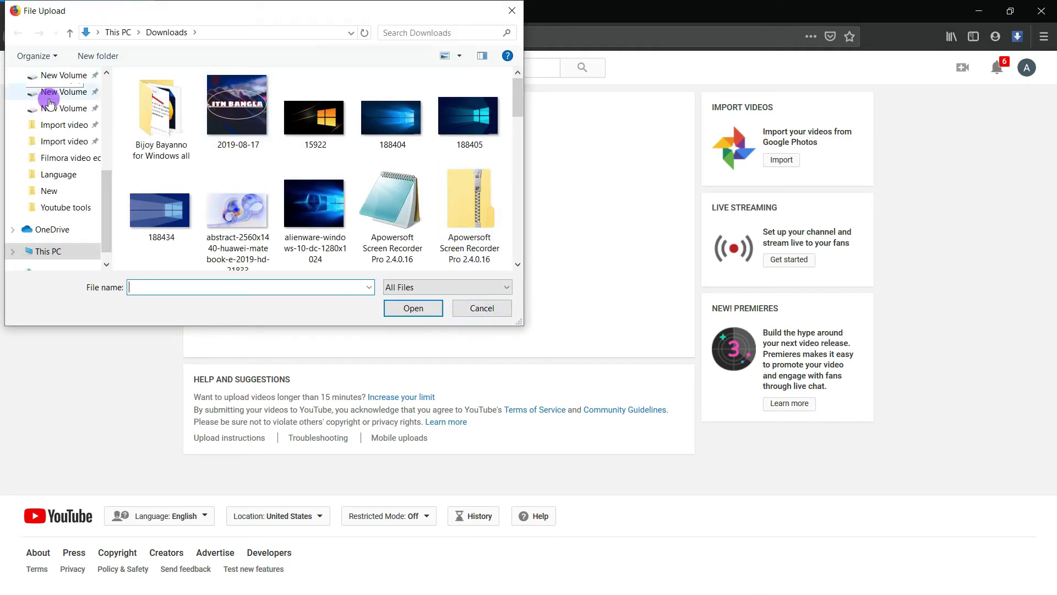
pyautogui.click(481, 307)
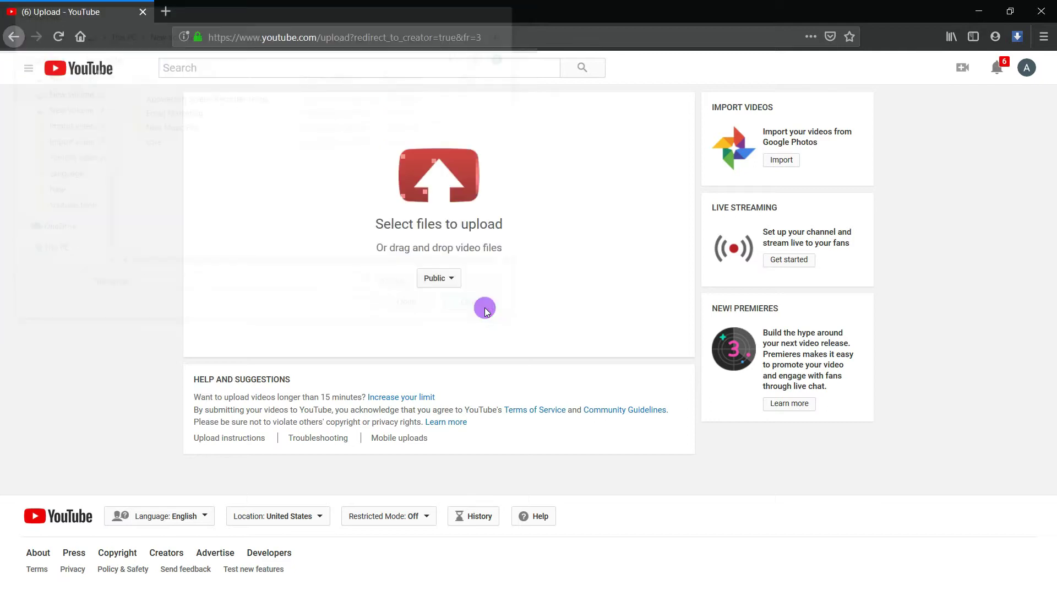
pyautogui.click(14, 37)
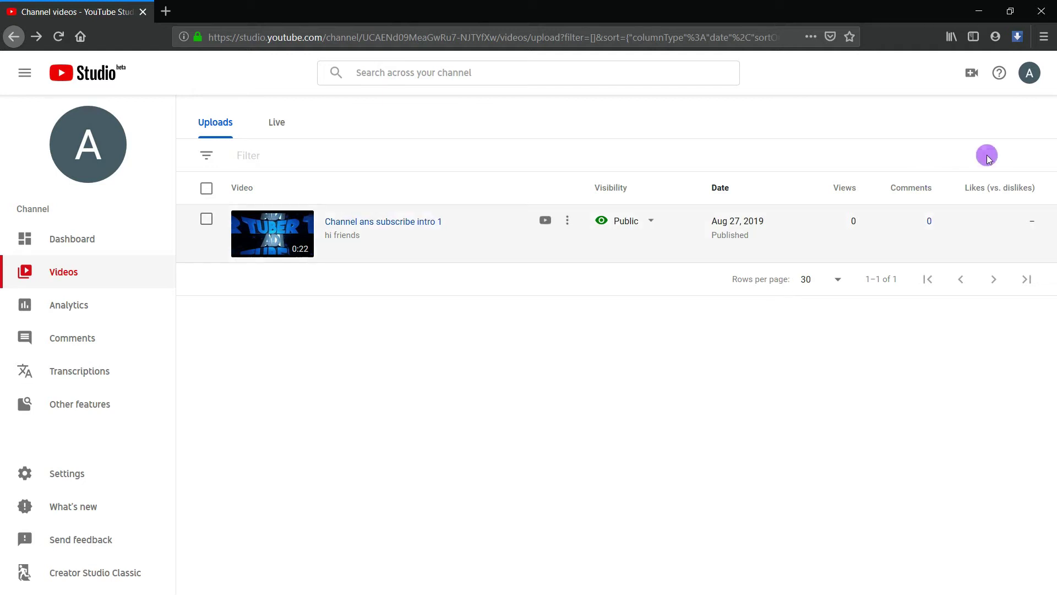
# Step: Upload the file Tuber Adi Intro (4) from the Youtube tools folder with Upload video (beta)
pyautogui.click(971, 74)
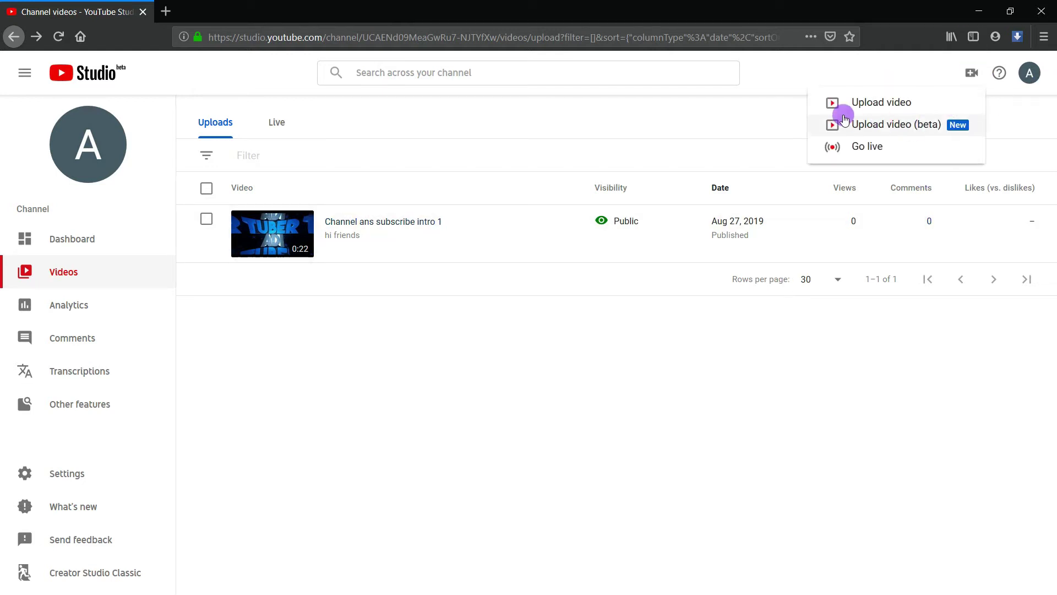
pyautogui.click(902, 125)
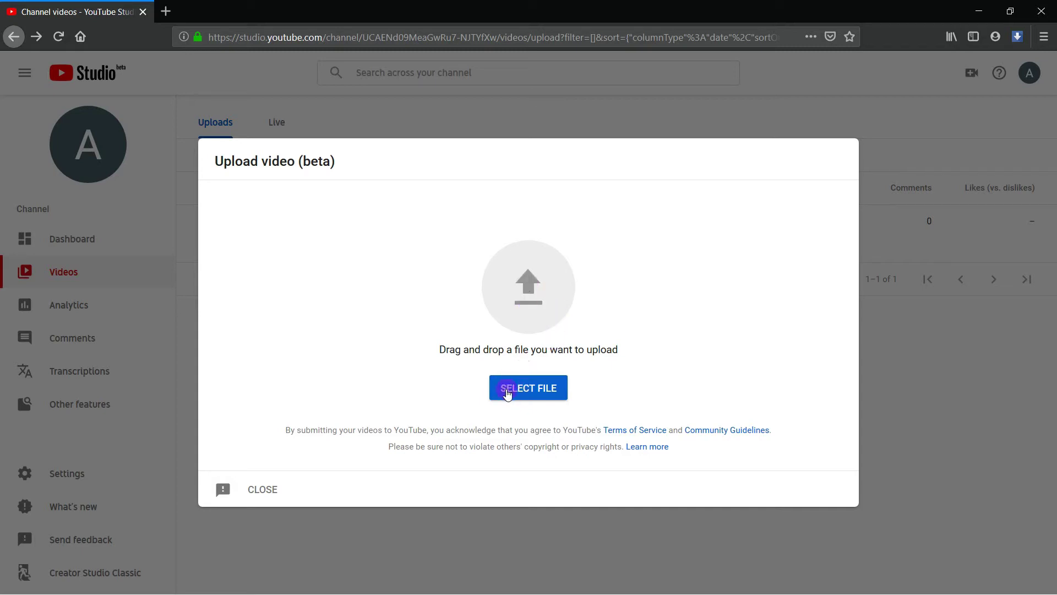
pyautogui.click(533, 390)
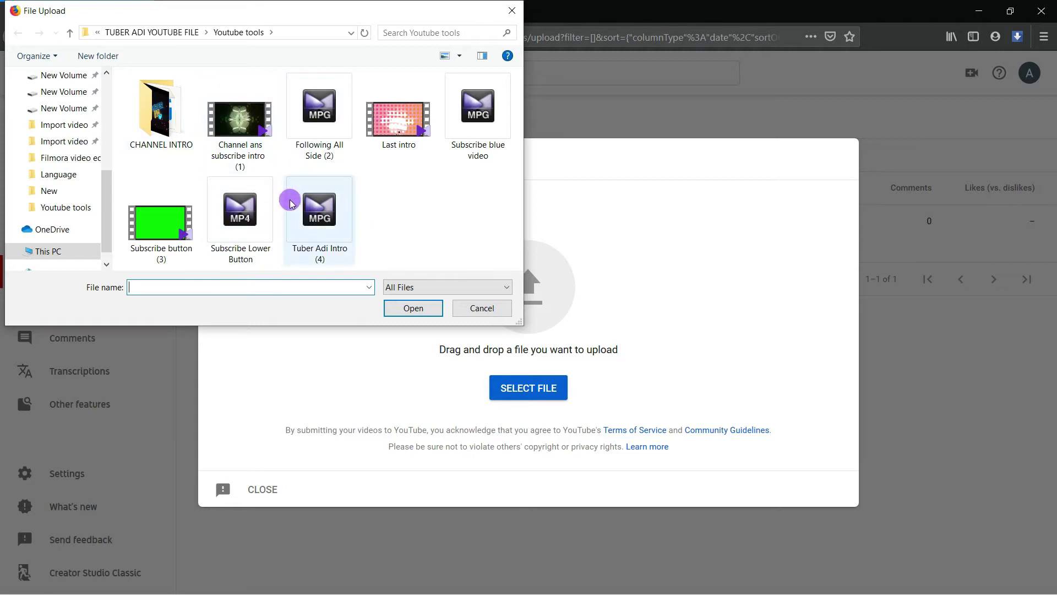
pyautogui.click(321, 222)
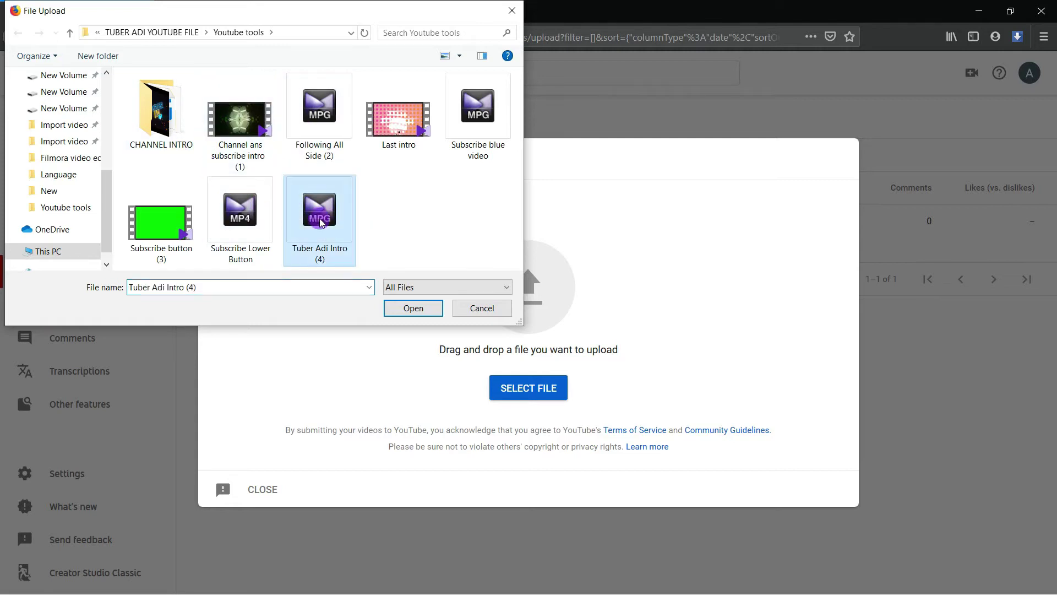
pyautogui.click(413, 309)
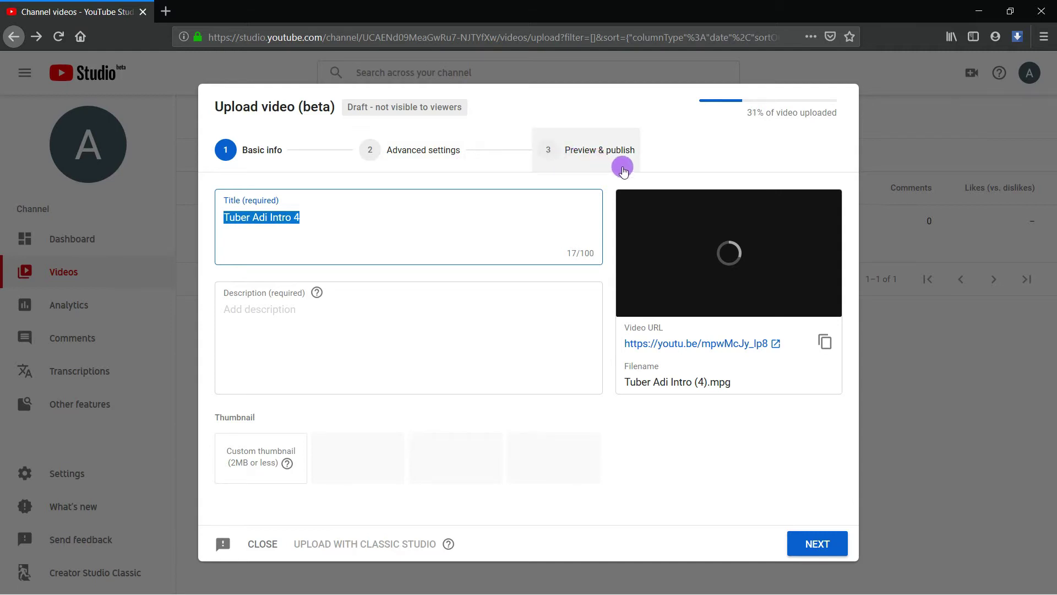
# Step: Enter "hi friends" as the video description and continue to the advanced settings
pyautogui.click(328, 228)
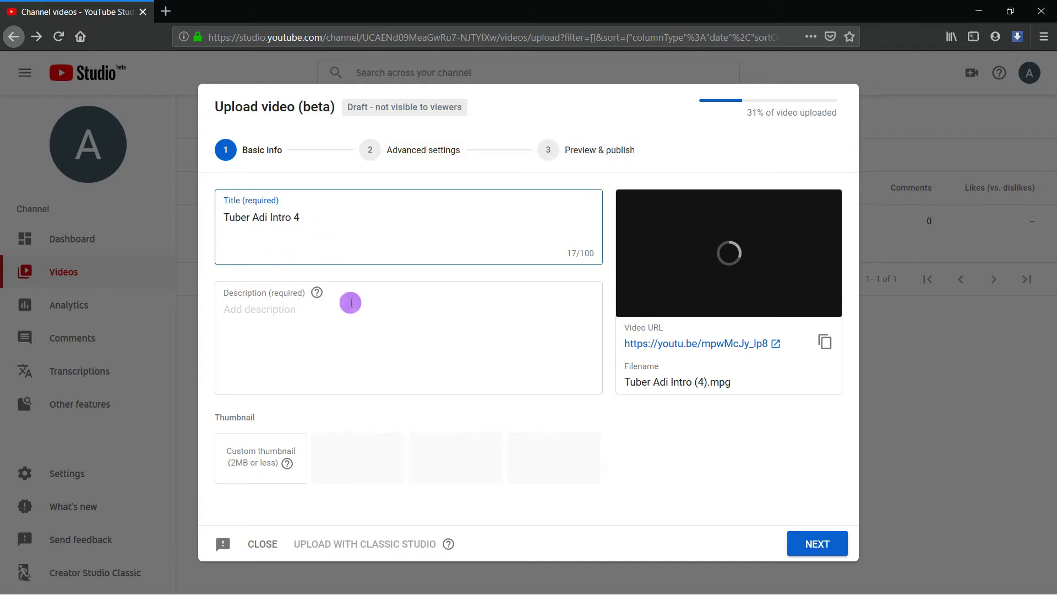
pyautogui.click(297, 328)
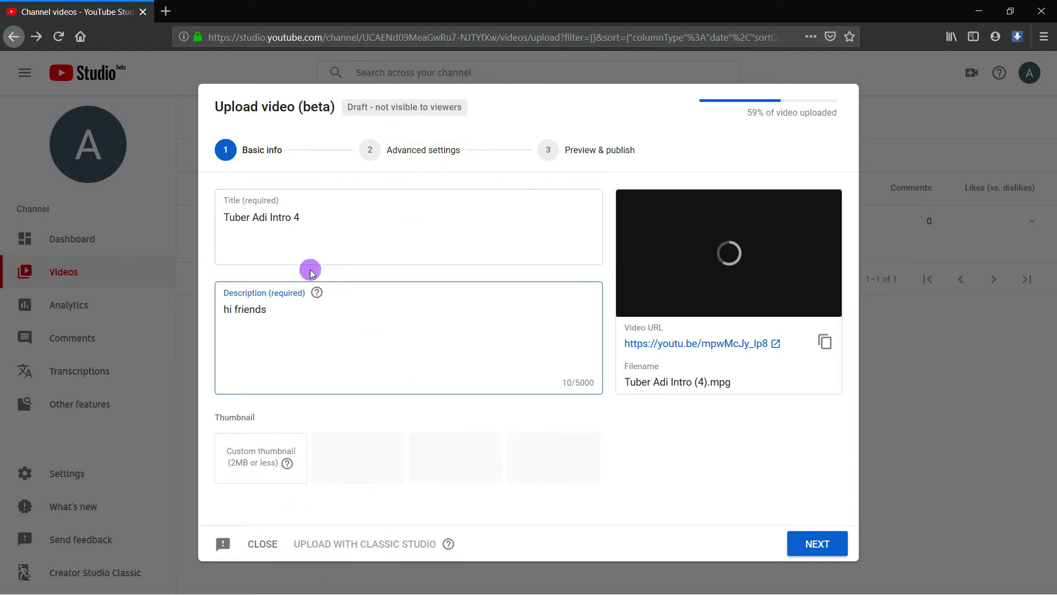
pyautogui.click(819, 544)
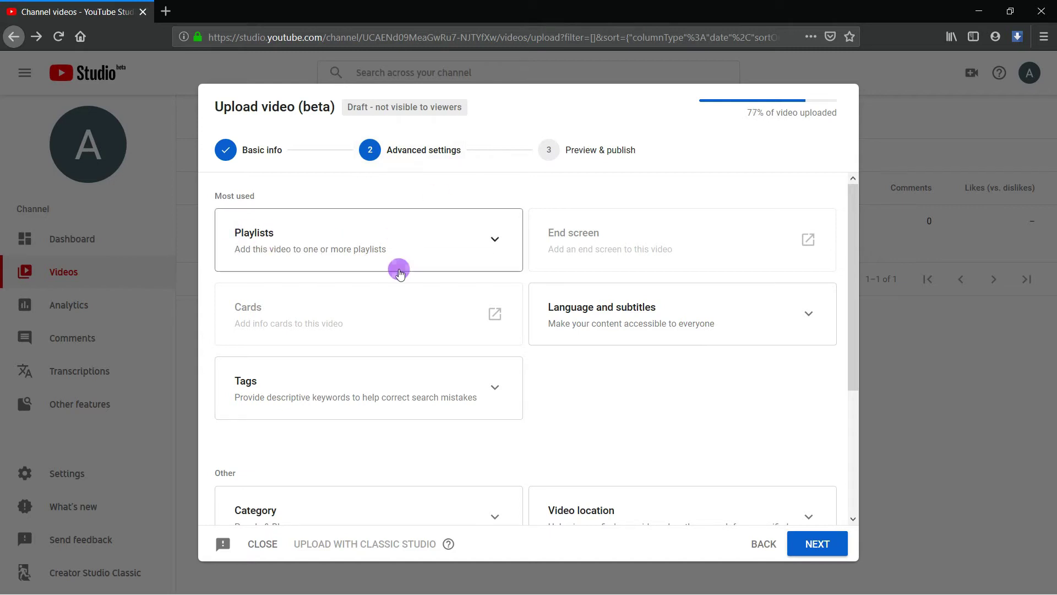
# Step: Examine the Playlists and Tags options in the advanced settings, including the see later playlist and the tag entry field
pyautogui.click(494, 241)
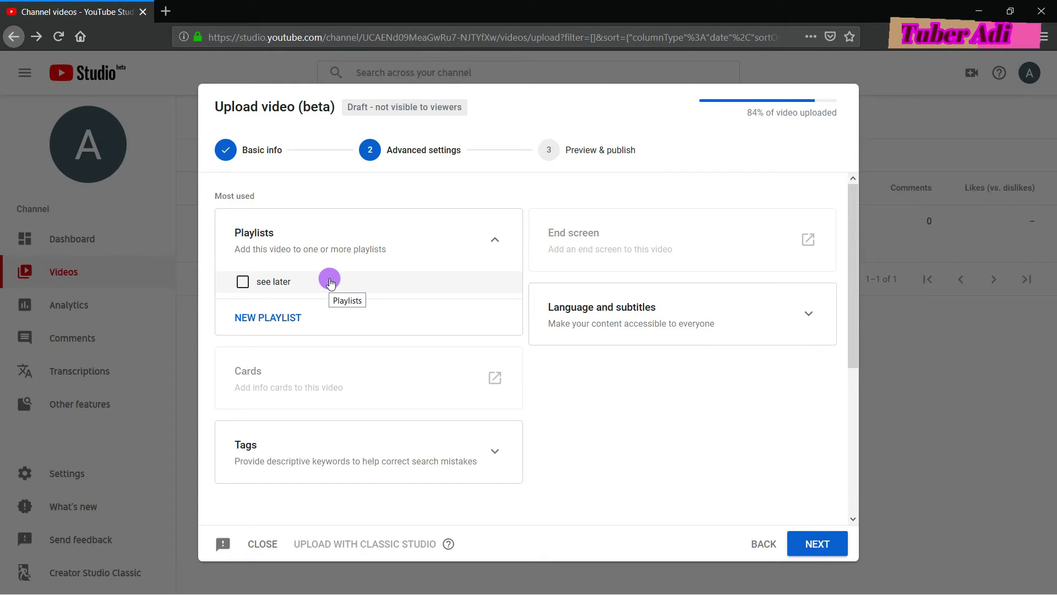
pyautogui.click(244, 282)
pyautogui.click(244, 282)
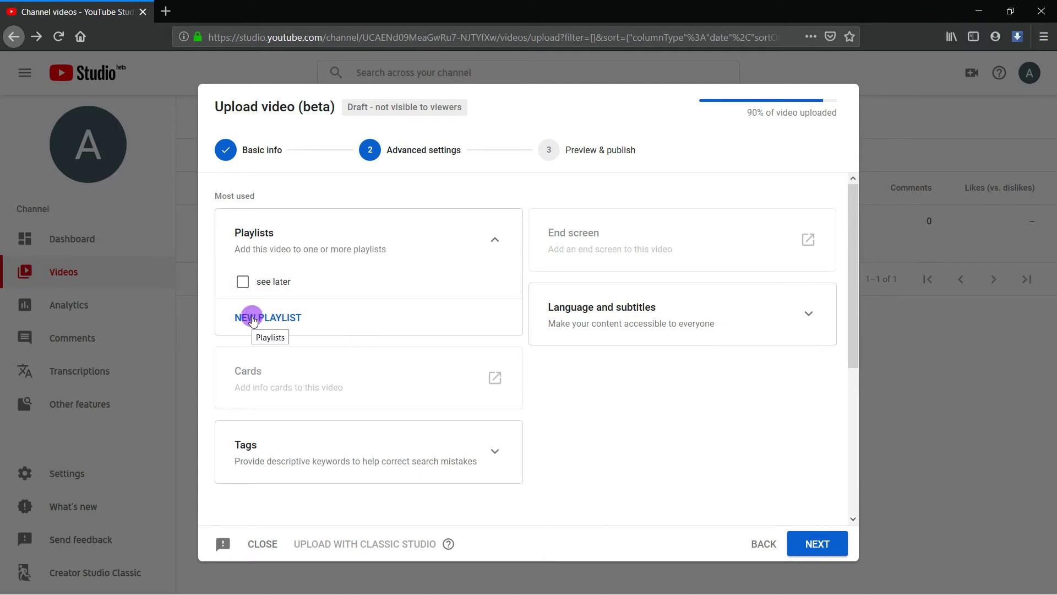
pyautogui.click(497, 241)
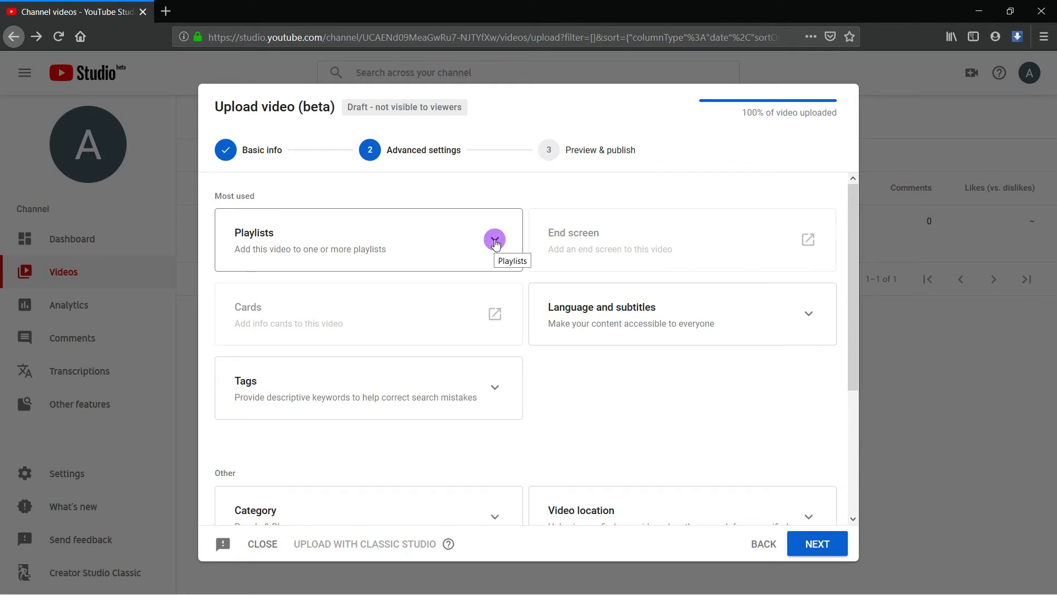
pyautogui.scroll(-3, 314, 341)
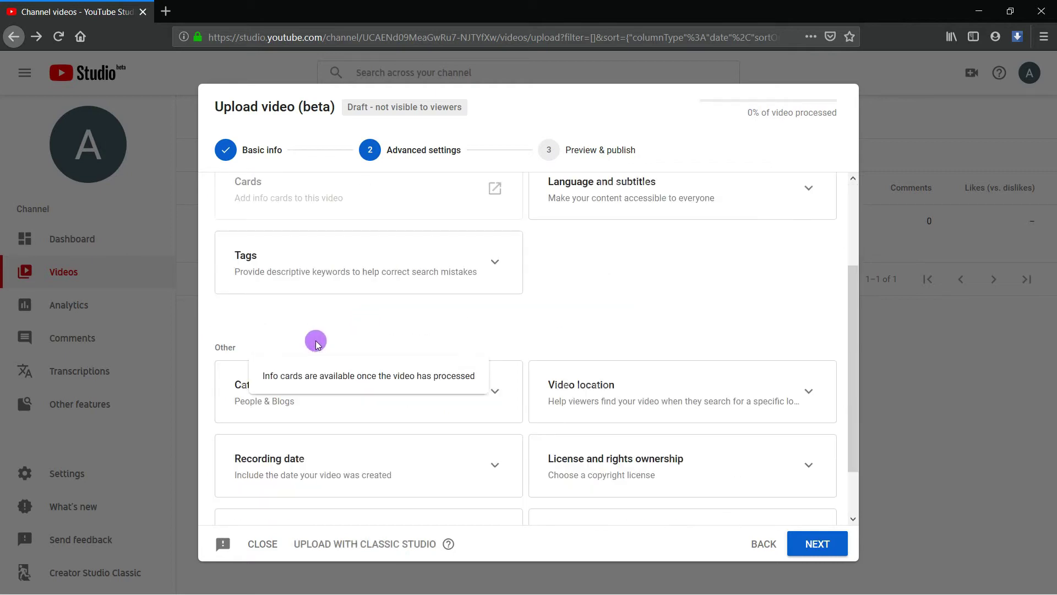
pyautogui.click(350, 277)
pyautogui.click(266, 309)
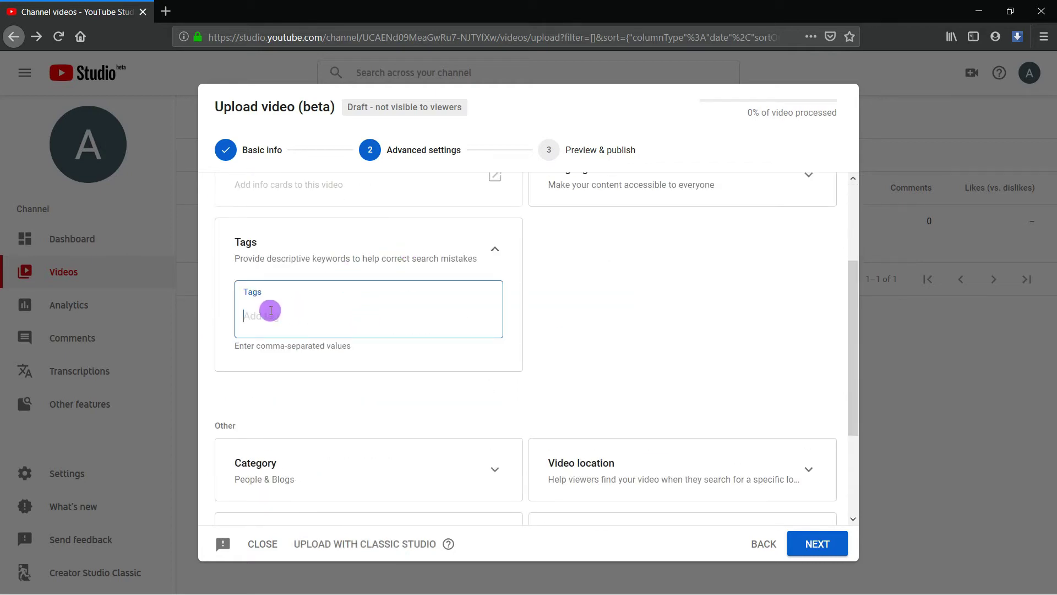
pyautogui.click(495, 248)
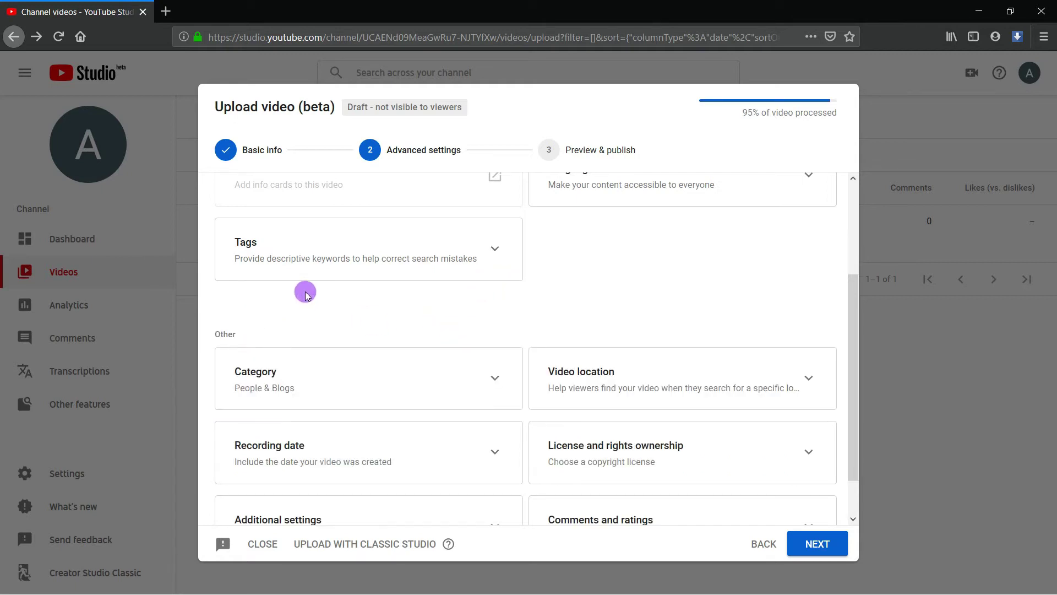
# Step: Examine the available video categories and the recording date calendar in the advanced settings
pyautogui.scroll(-1, 305, 295)
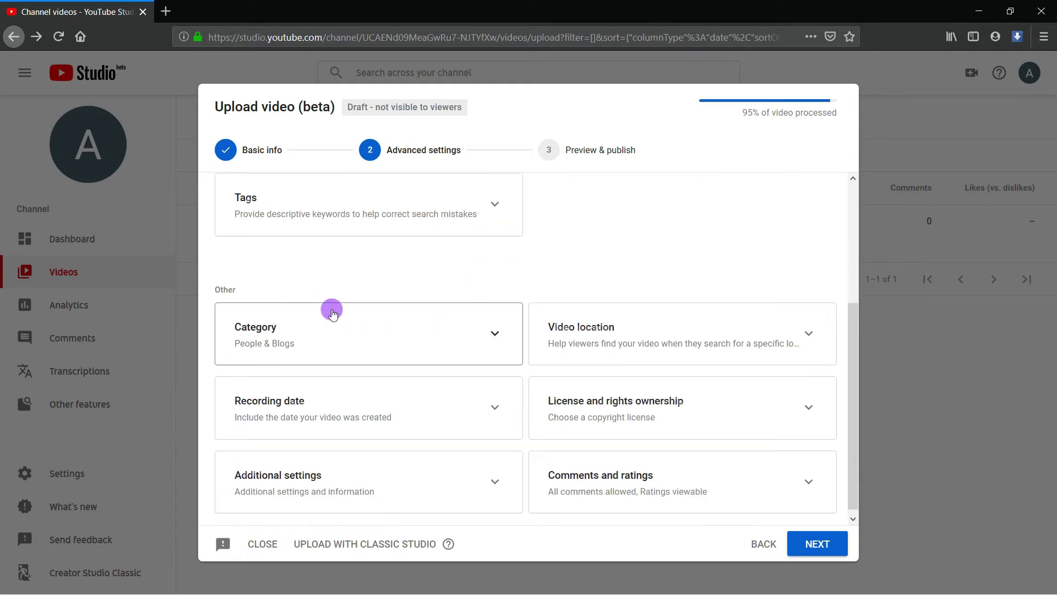
pyautogui.click(485, 336)
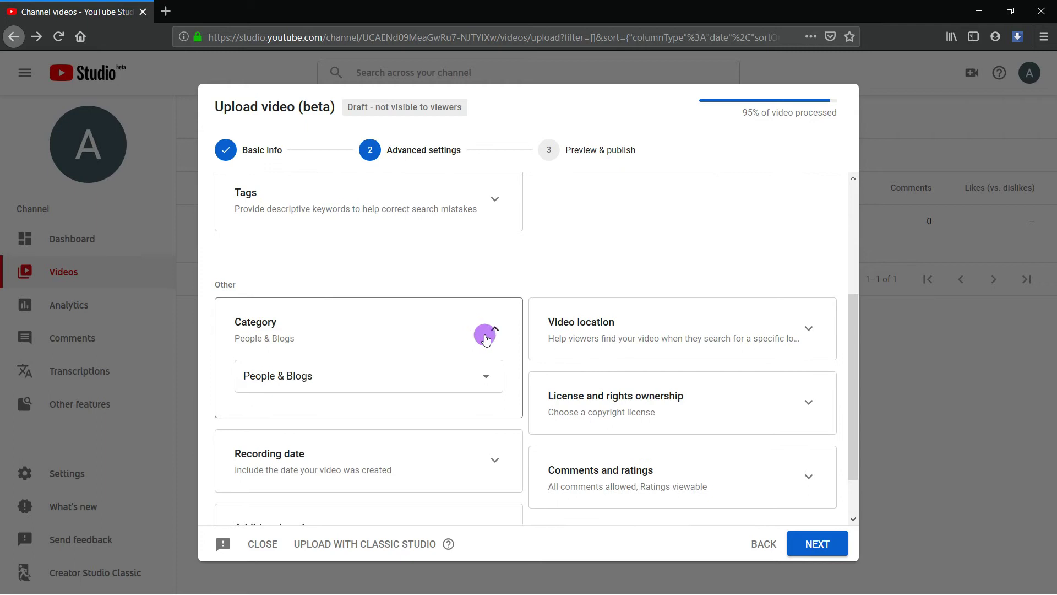
pyautogui.click(448, 389)
pyautogui.click(587, 230)
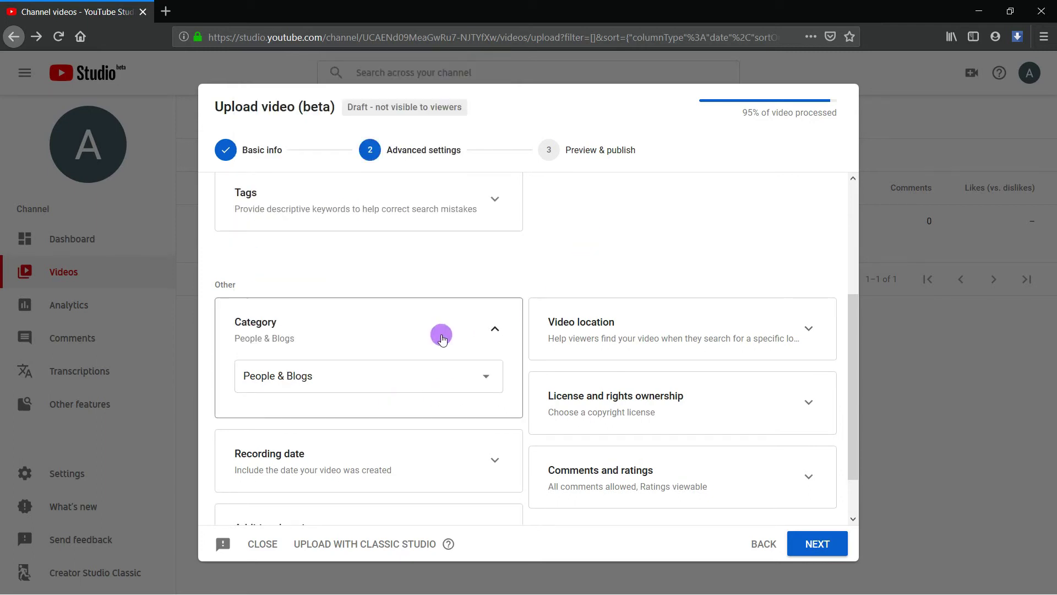
pyautogui.click(495, 328)
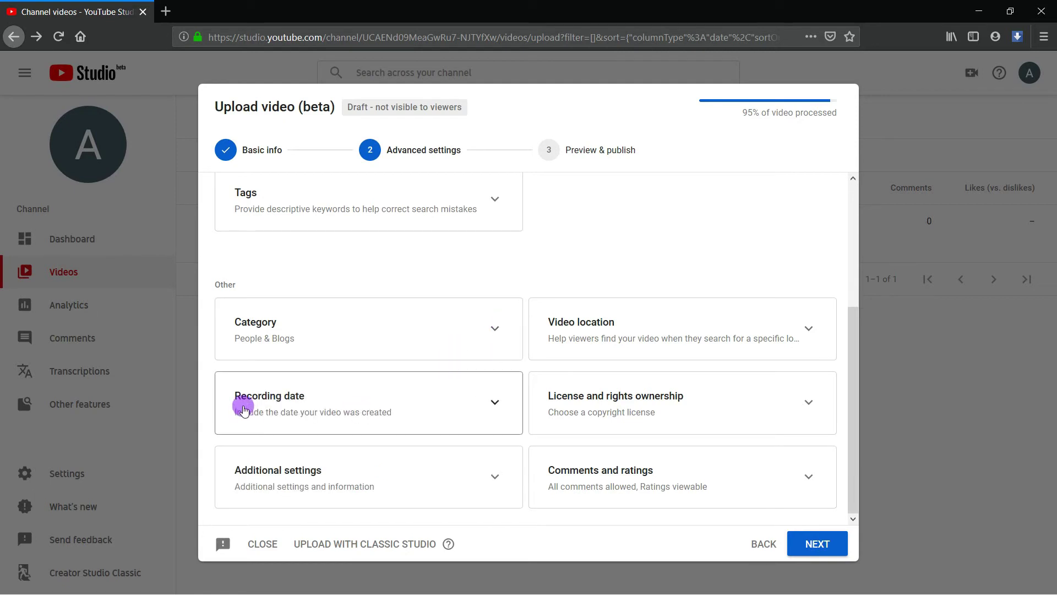
pyautogui.click(484, 401)
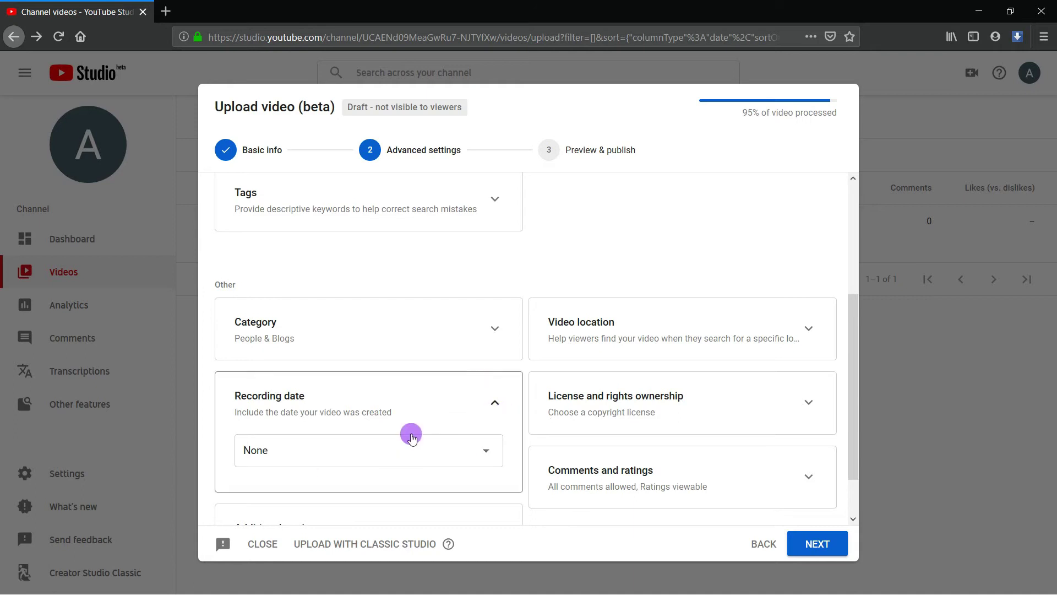
pyautogui.click(418, 449)
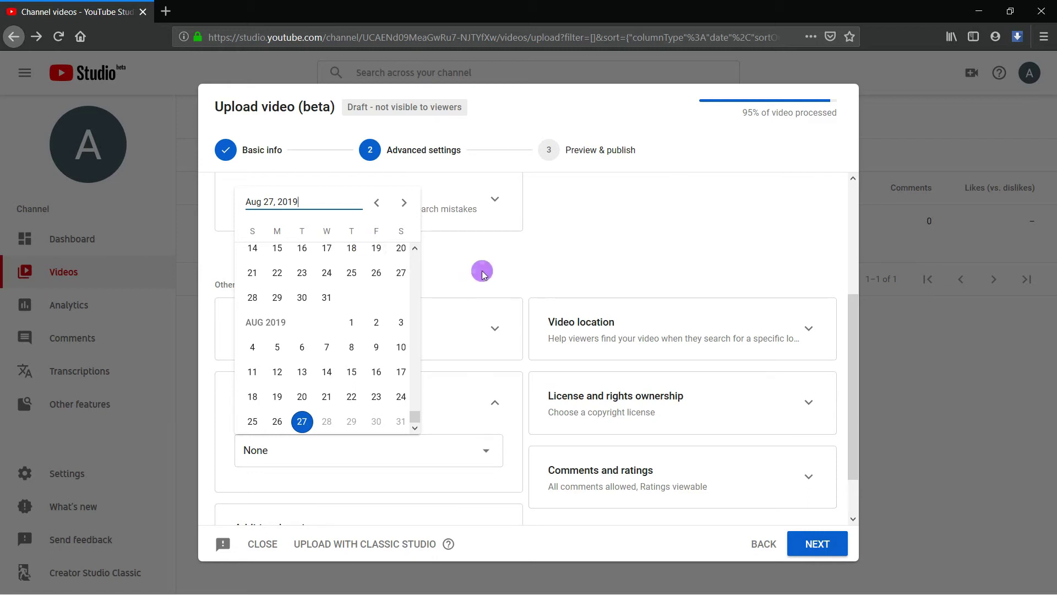
pyautogui.click(507, 253)
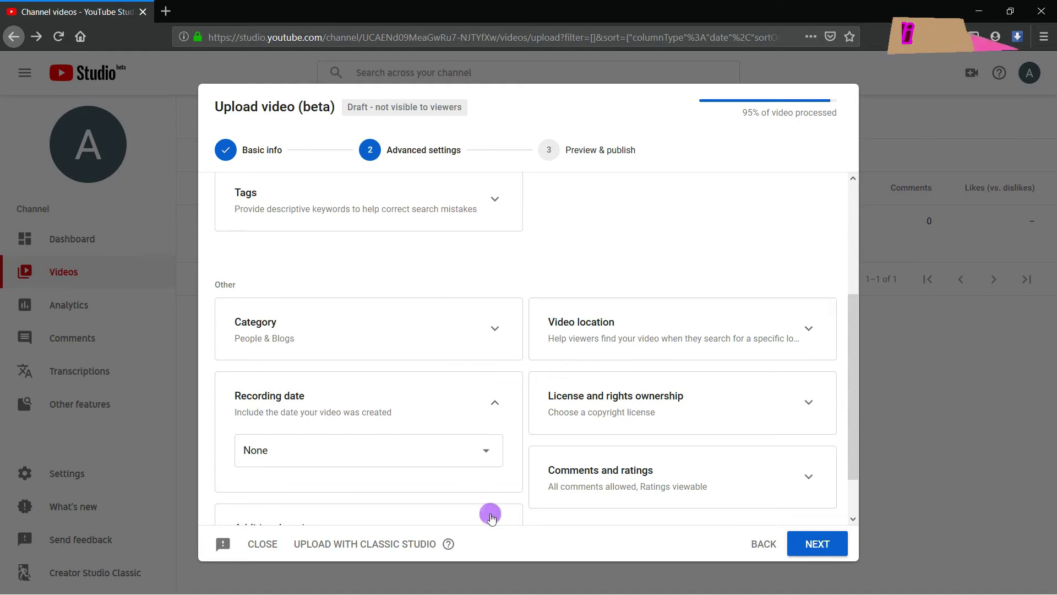
# Step: Examine the age restriction, embedding, subscriptions feed and paid promotion options under Additional settings
pyautogui.scroll(-2, 396, 496)
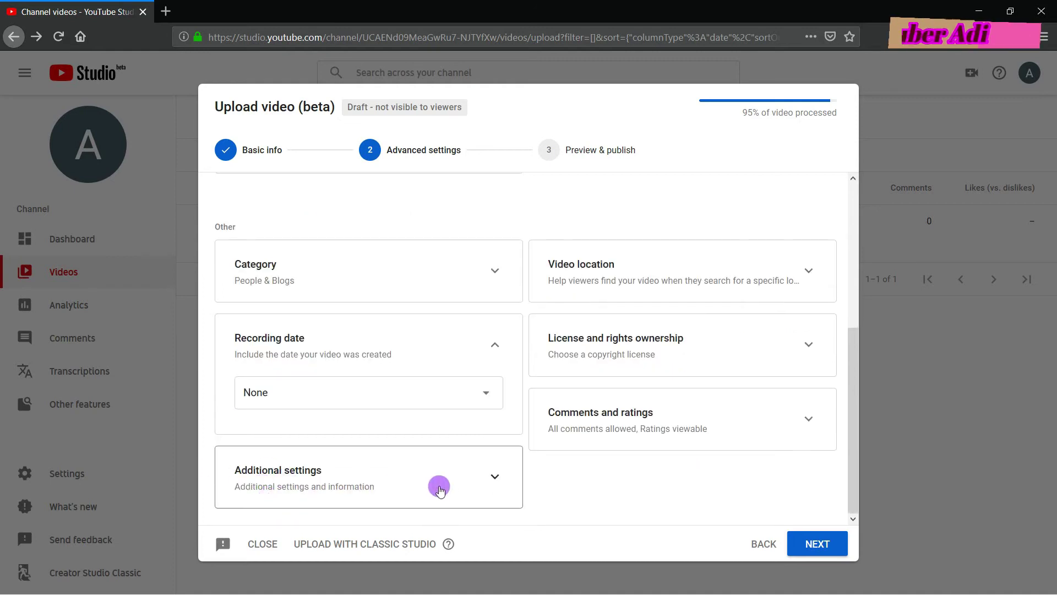
pyautogui.click(446, 481)
pyautogui.scroll(-3, 386, 469)
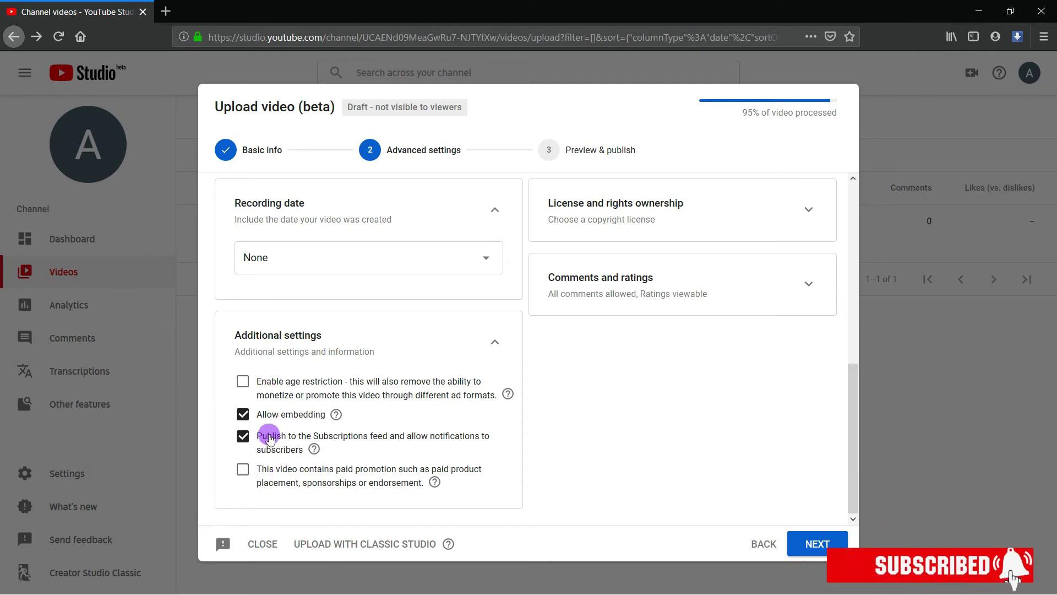
pyautogui.click(495, 341)
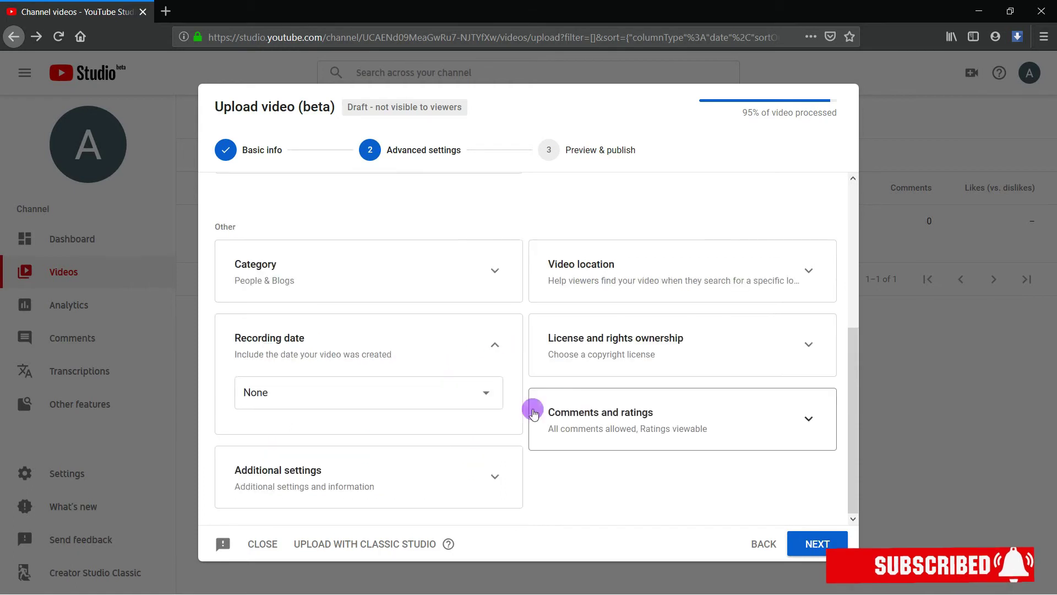
# Step: Search the video locations for "dha" and clear the search text
pyautogui.click(808, 274)
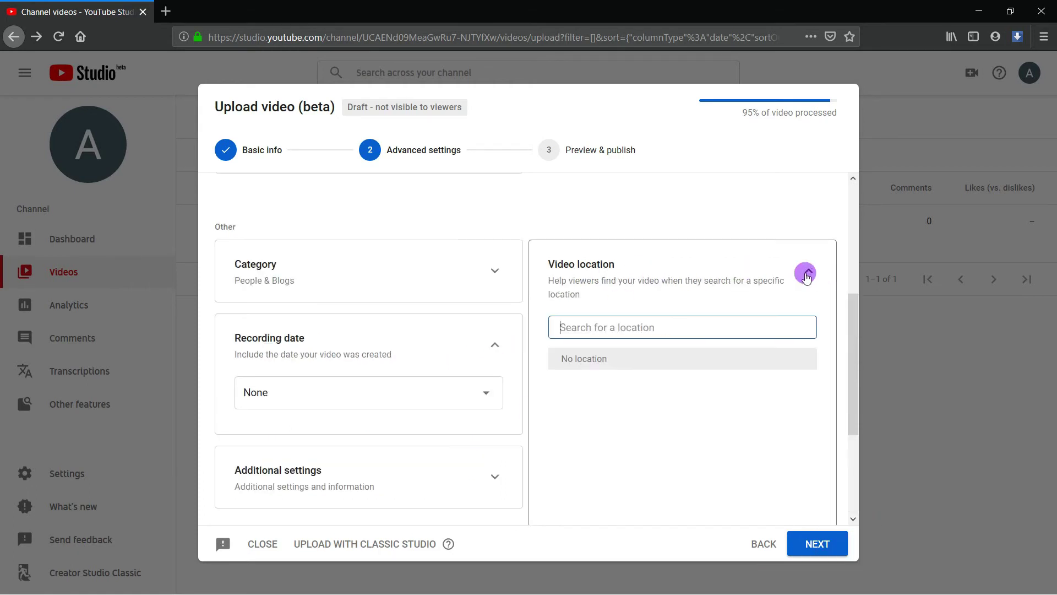
pyautogui.click(650, 326)
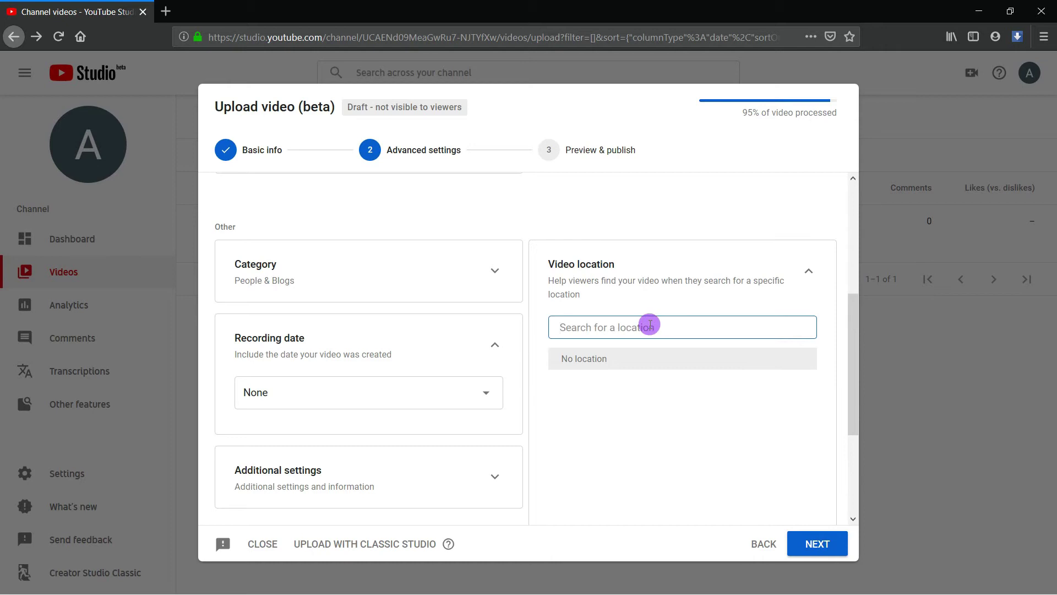
pyautogui.write('dha')
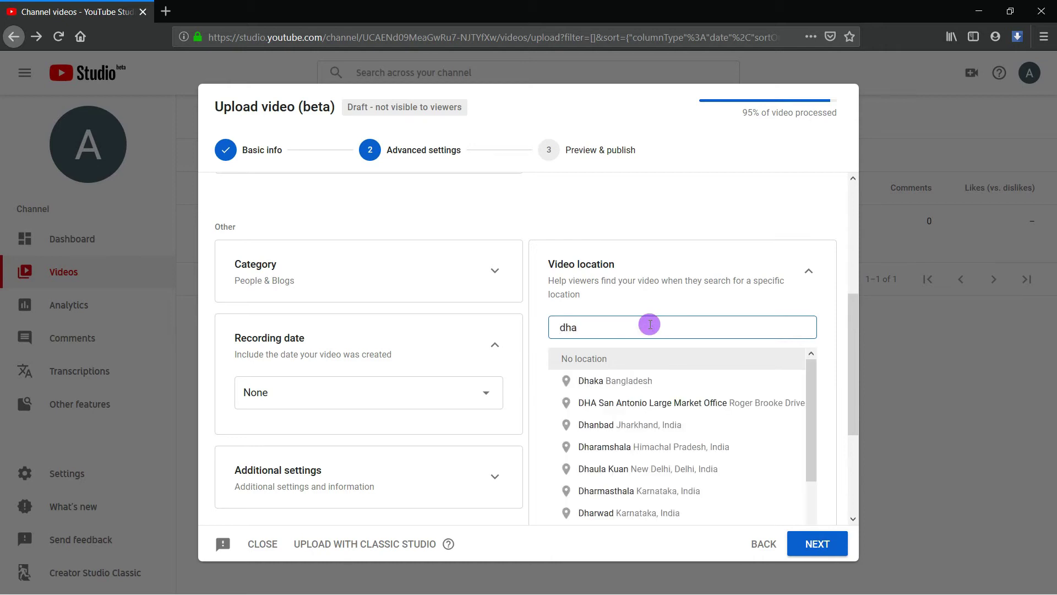
pyautogui.press('BackSpace')
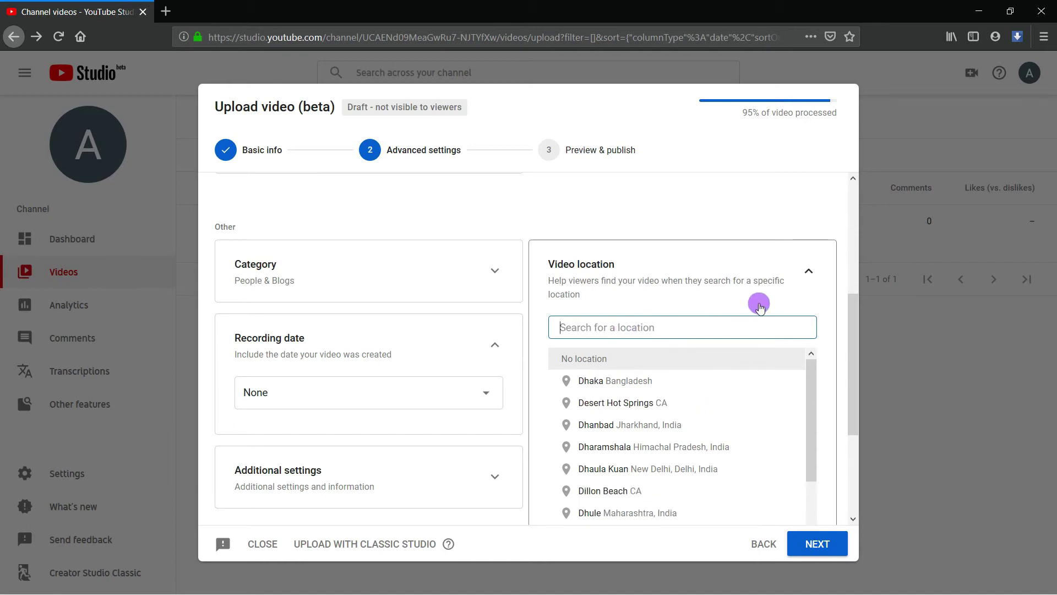
# Step: Collapse the video location options and examine the copyright licenses available under License and rights ownership
pyautogui.click(808, 271)
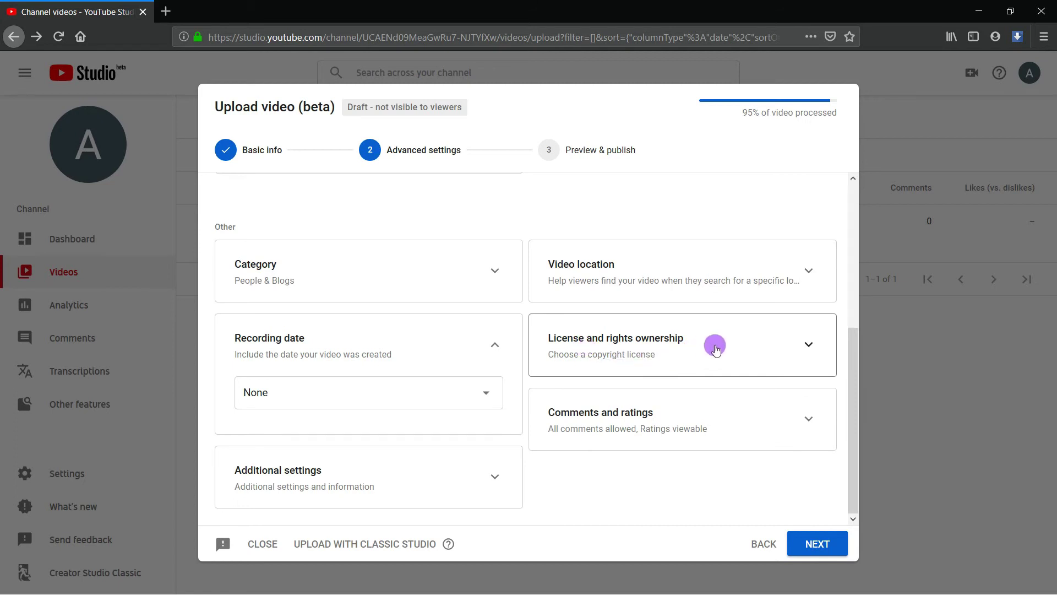
pyautogui.click(713, 345)
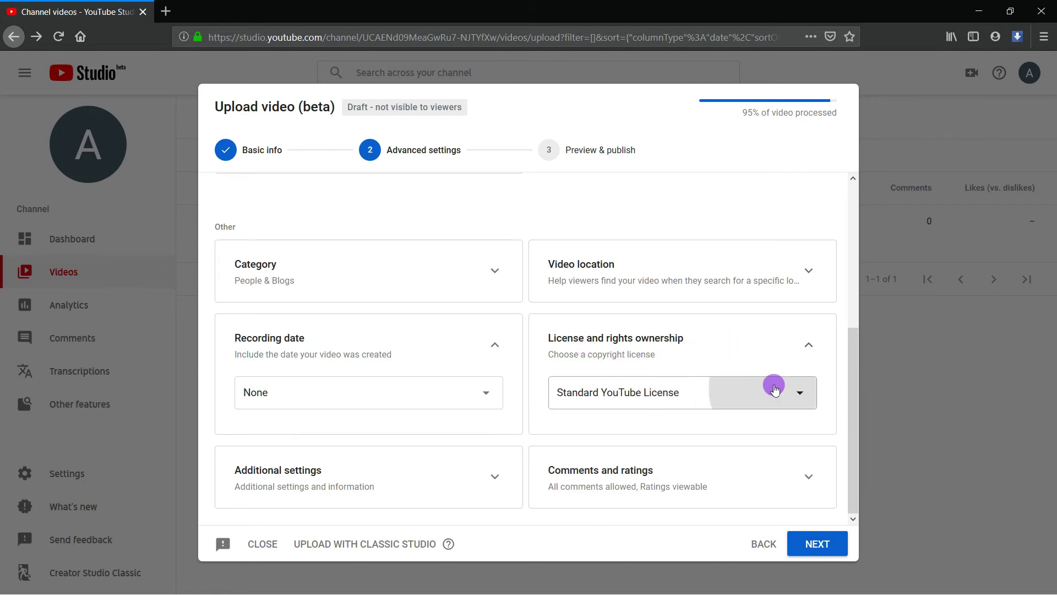
pyautogui.click(773, 386)
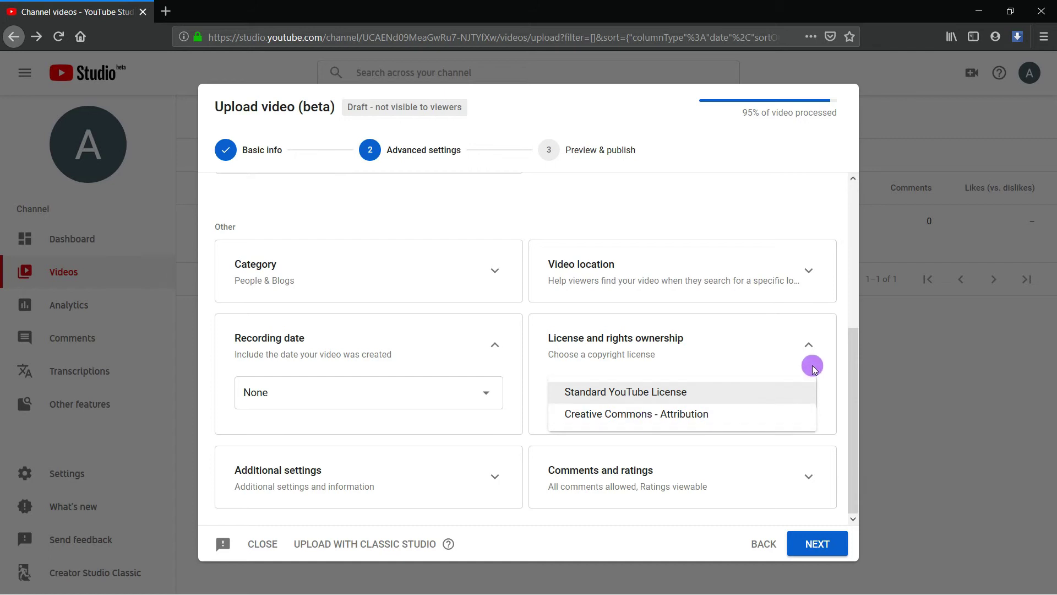
pyautogui.click(791, 427)
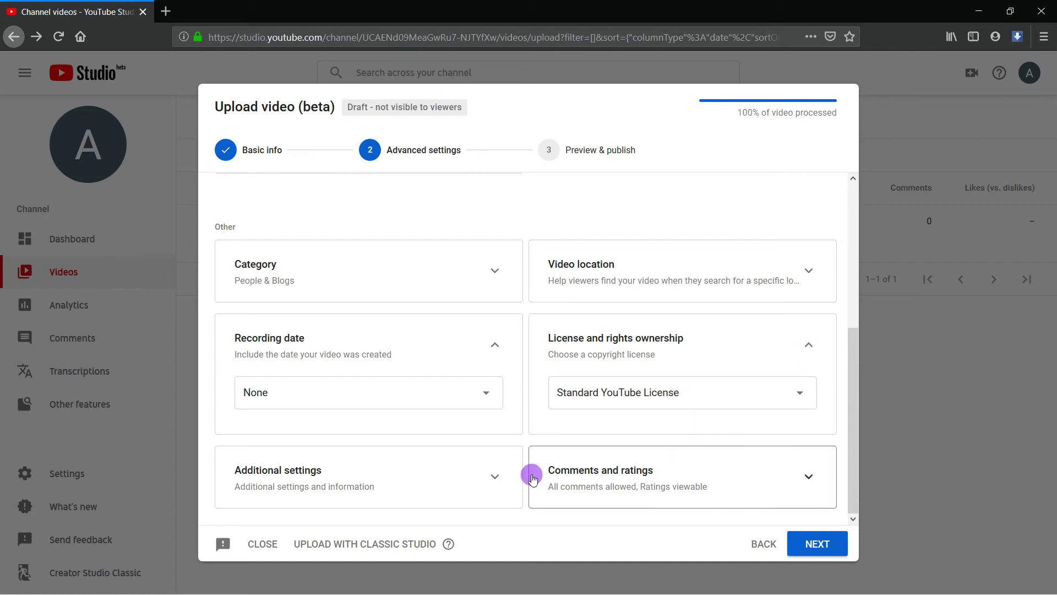
# Step: Examine the comment permission, comment sorting and ratings visibility options under Comments and ratings
pyautogui.click(763, 464)
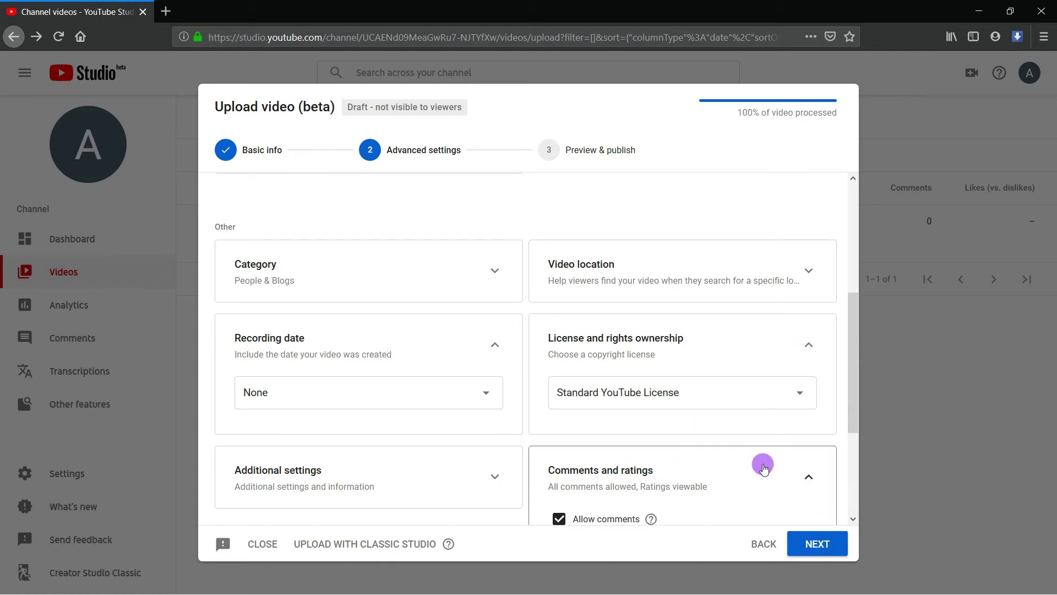
pyautogui.scroll(-2, 726, 496)
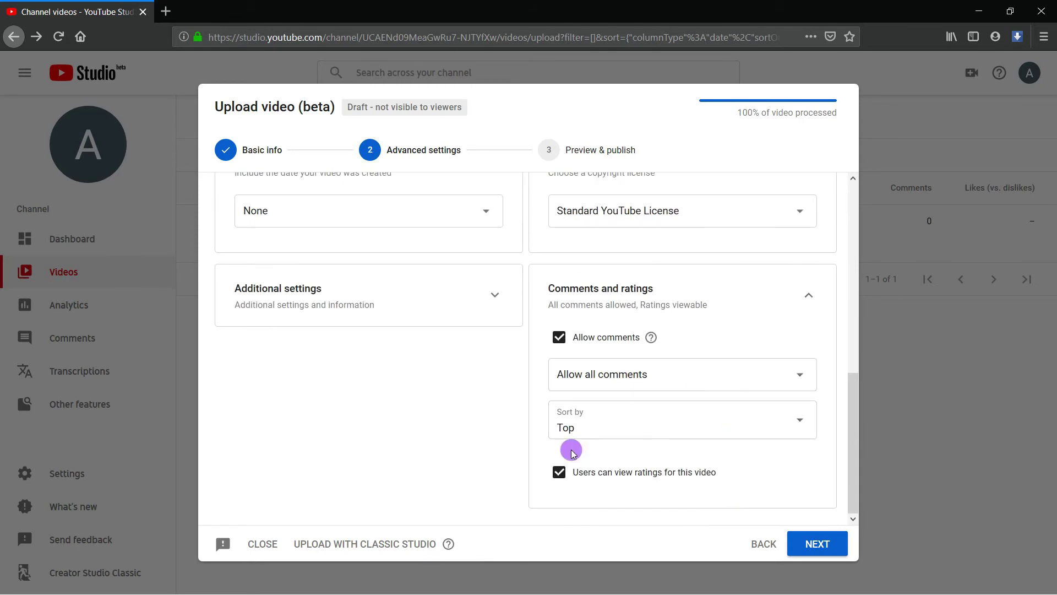
pyautogui.scroll(2, 765, 347)
pyautogui.click(795, 364)
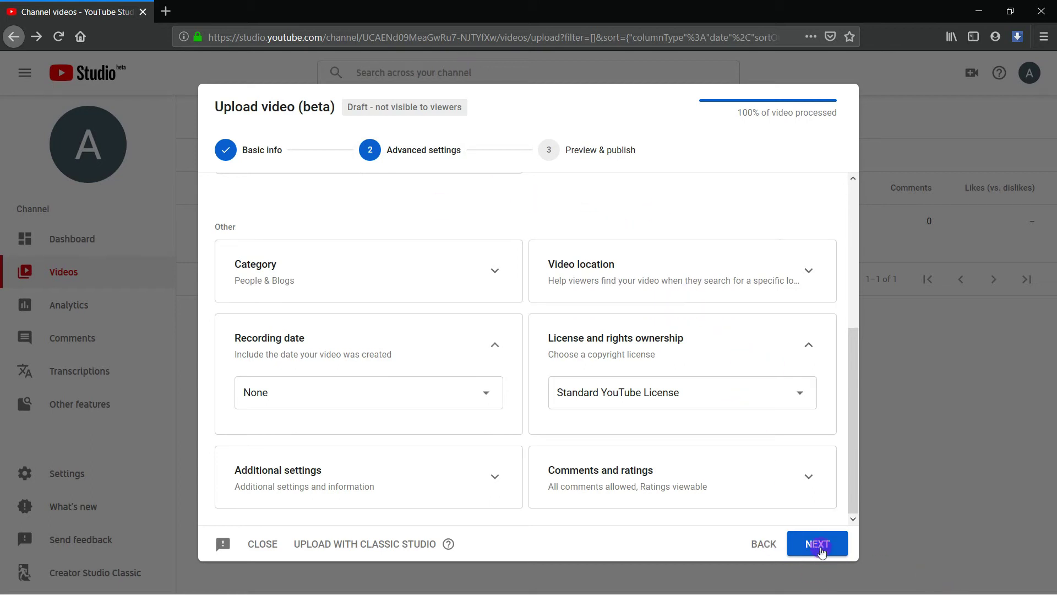
# Step: Continue to Preview & publish and examine the visibility options, pre-publishing checks, video preview and video URL
pyautogui.click(816, 544)
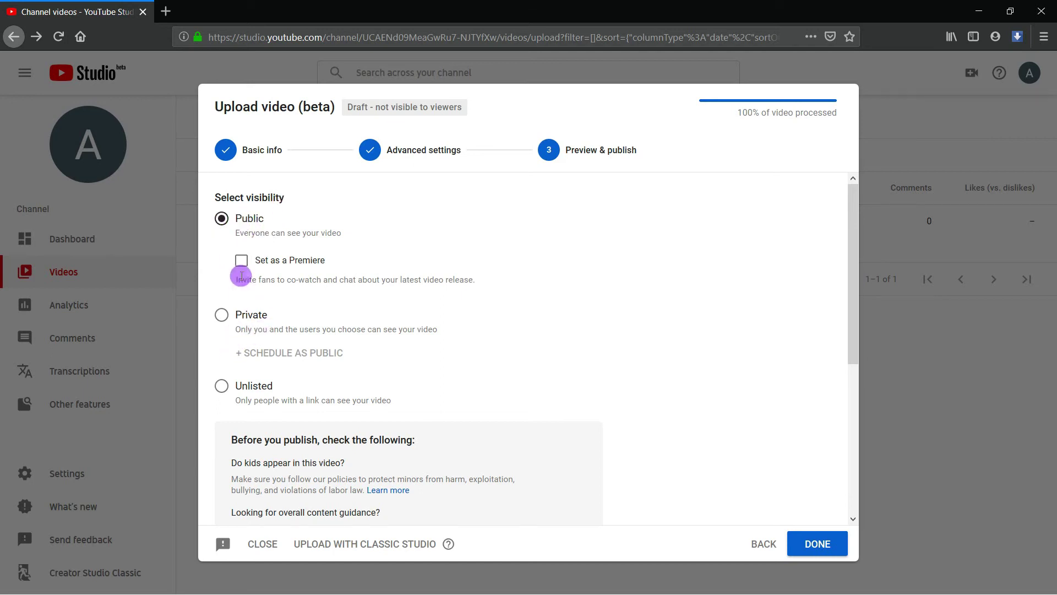
pyautogui.scroll(-3, 325, 278)
pyautogui.scroll(5, 213, 279)
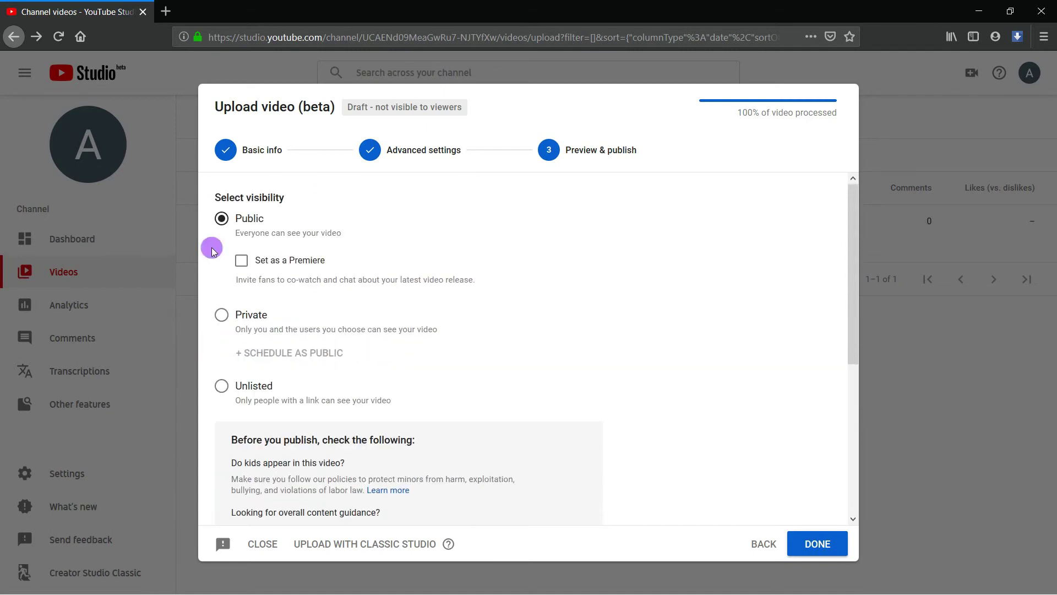
pyautogui.scroll(-5, 301, 393)
pyautogui.scroll(-3, 301, 394)
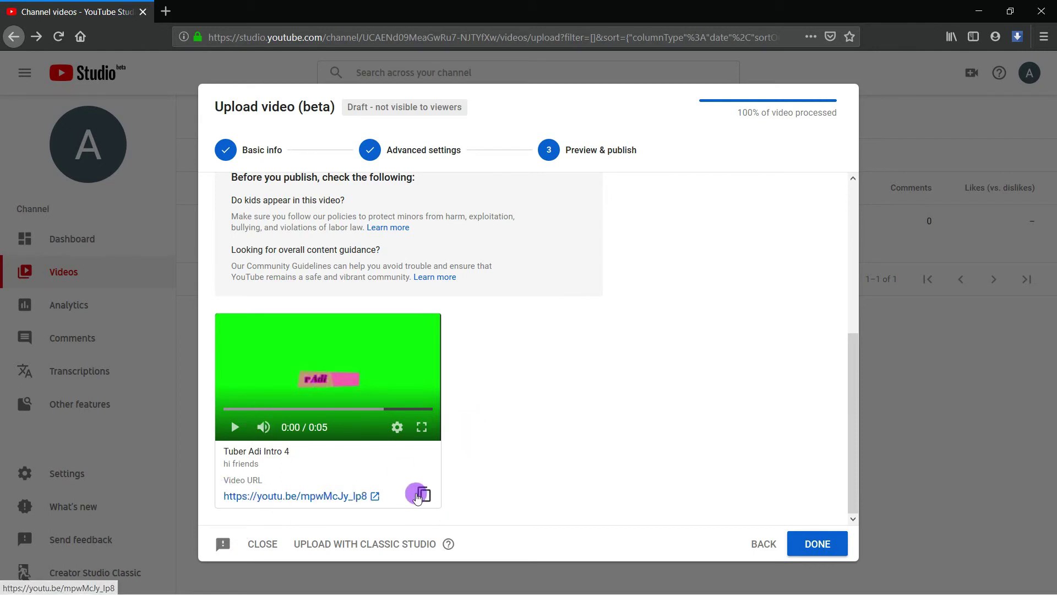
pyautogui.scroll(5, 337, 447)
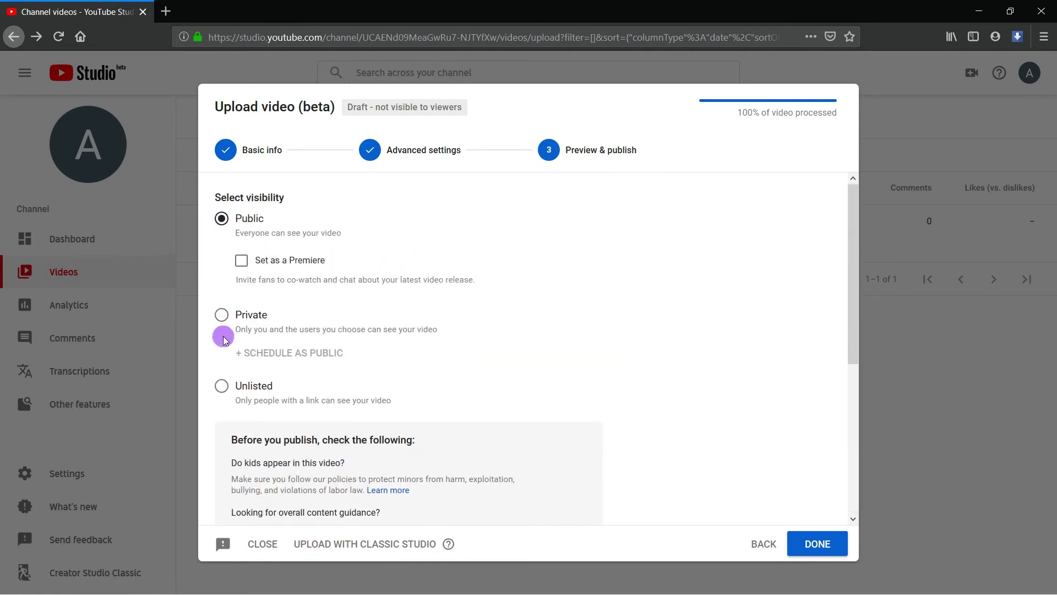
pyautogui.scroll(-5, 590, 377)
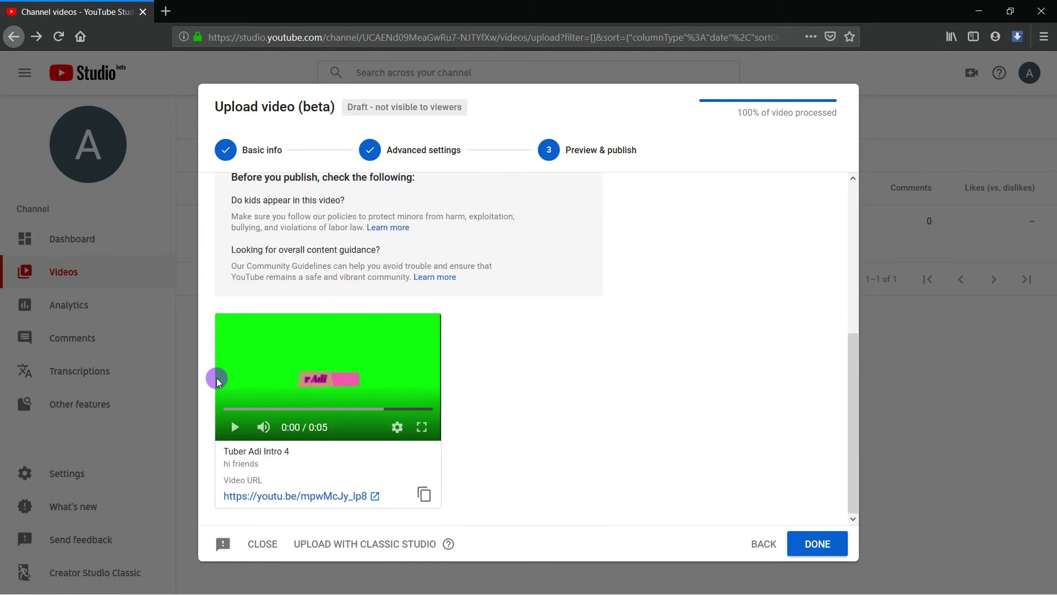
# Step: Recheck the Basic info, Advanced settings and Preview & publish stages of the upload before publishing
pyautogui.click(247, 148)
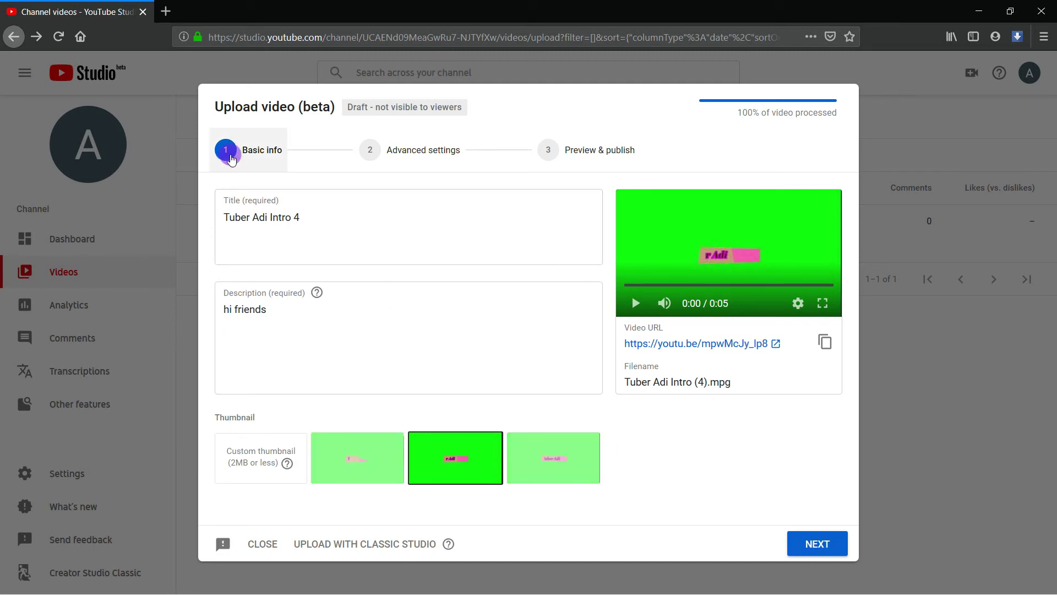
pyautogui.click(419, 154)
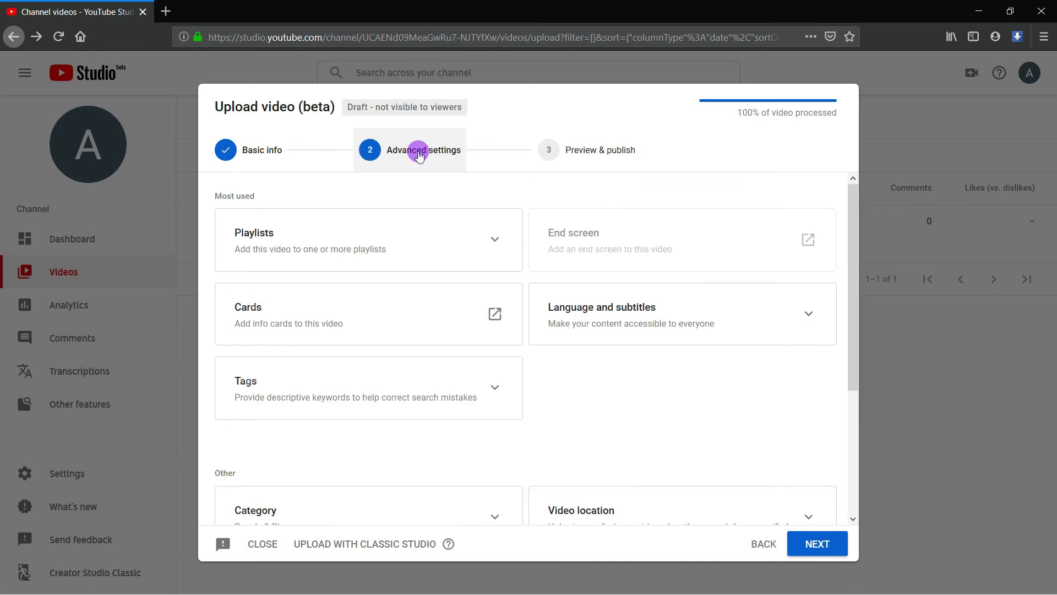
pyautogui.click(582, 152)
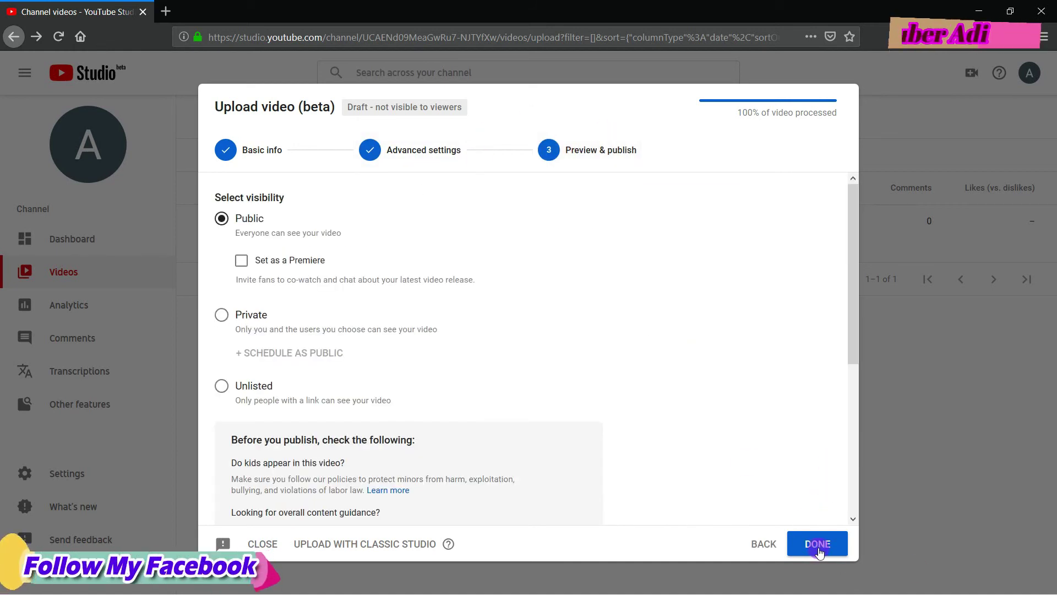
pyautogui.click(407, 155)
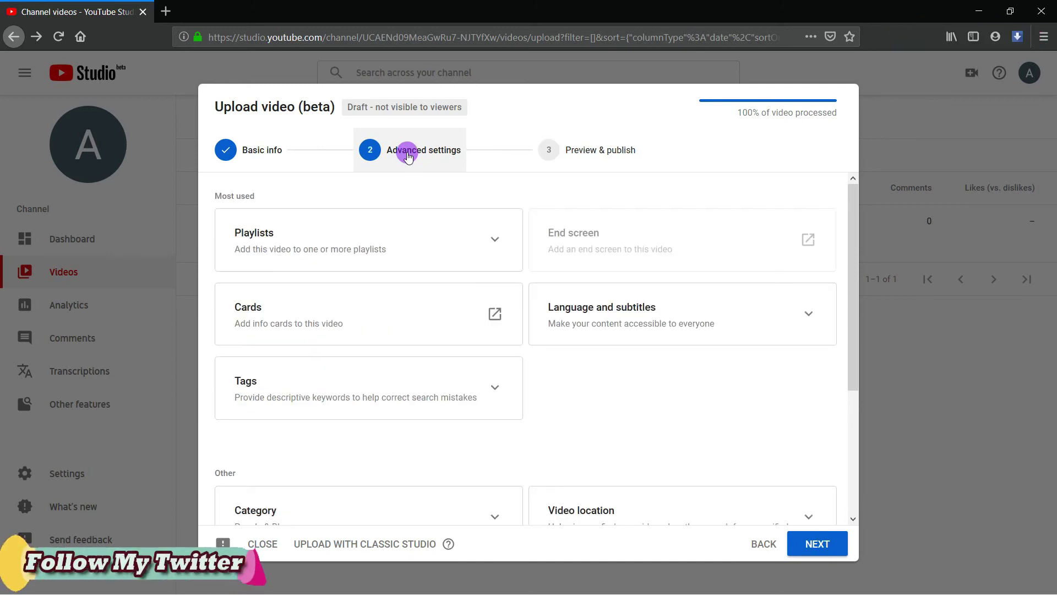
pyautogui.click(250, 152)
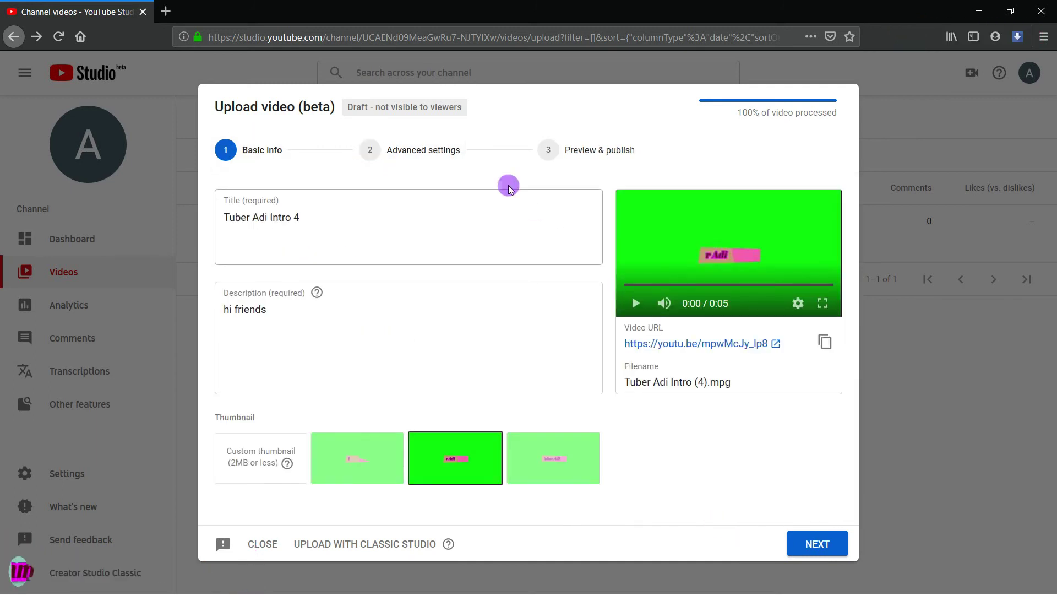
# Step: Return to Preview & publish and publish the video with Public visibility
pyautogui.click(600, 151)
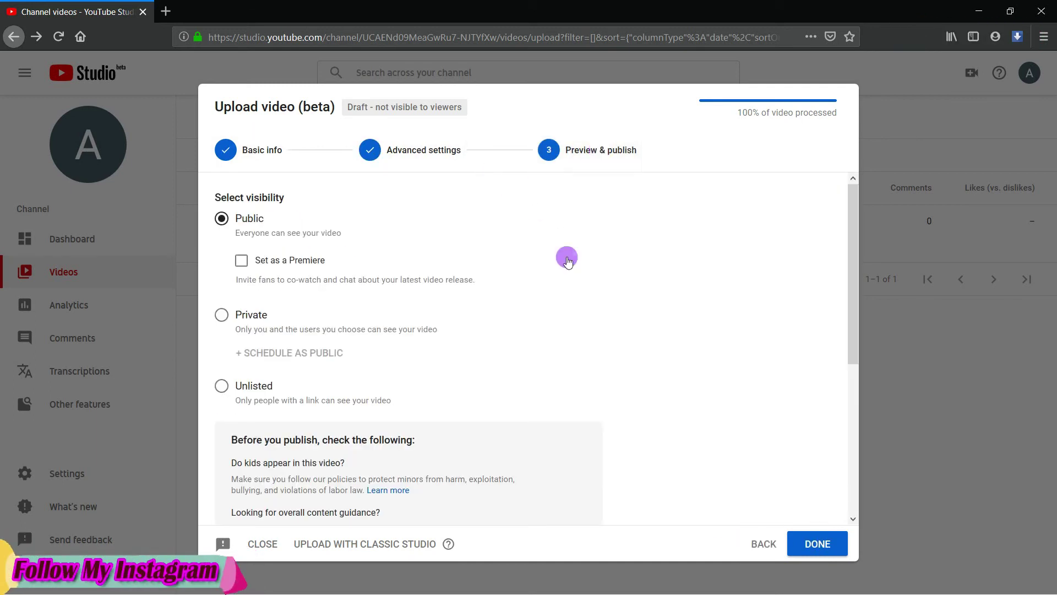
pyautogui.click(816, 541)
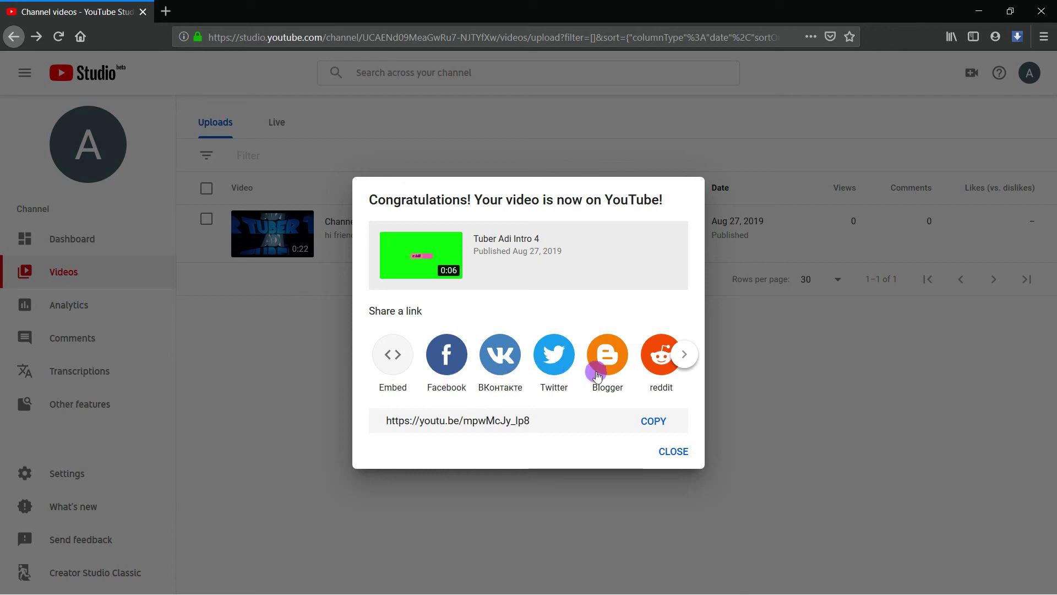
# Step: Look through the link-sharing services offered for the published video, and close the sharing dialog
pyautogui.click(683, 360)
pyautogui.click(681, 359)
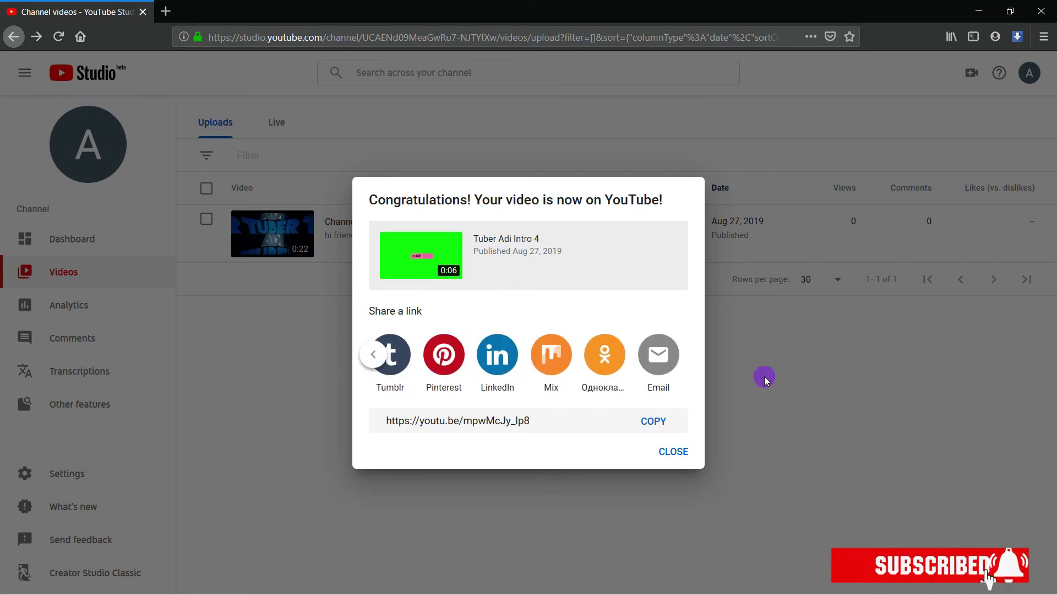
pyautogui.click(380, 355)
pyautogui.click(672, 454)
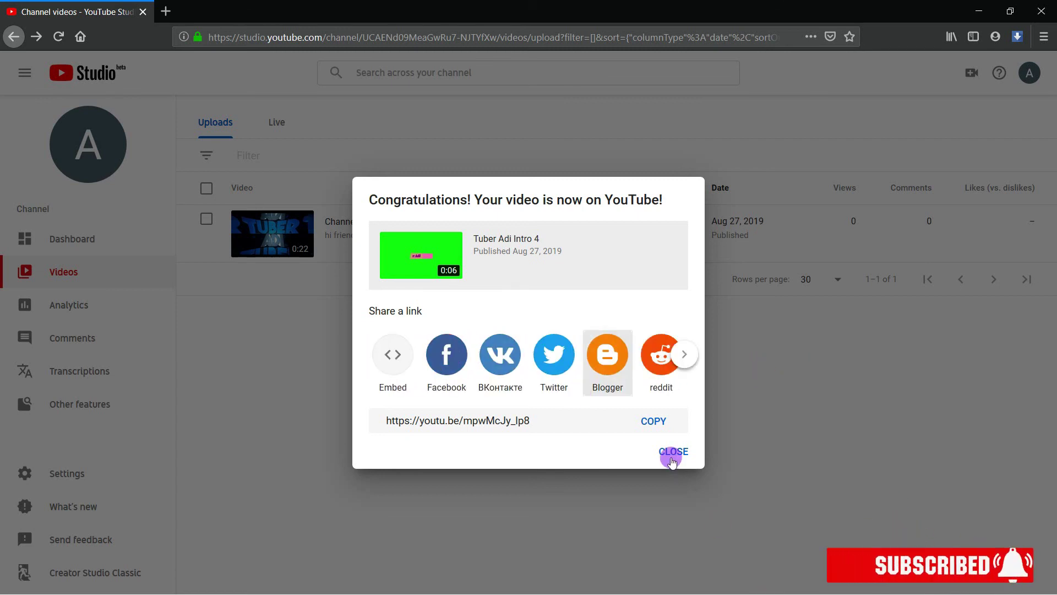
pyautogui.click(673, 453)
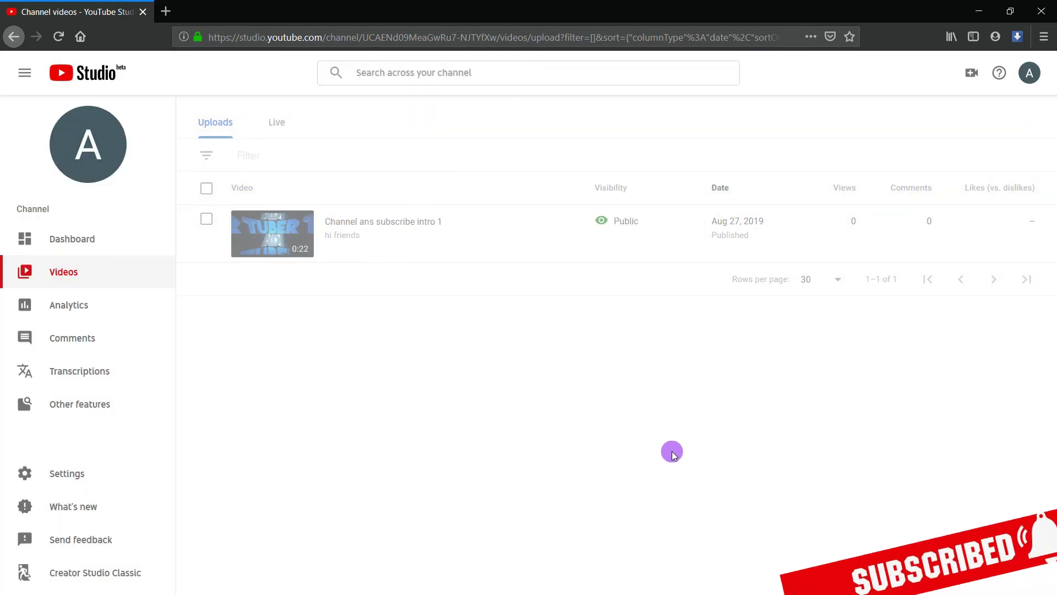